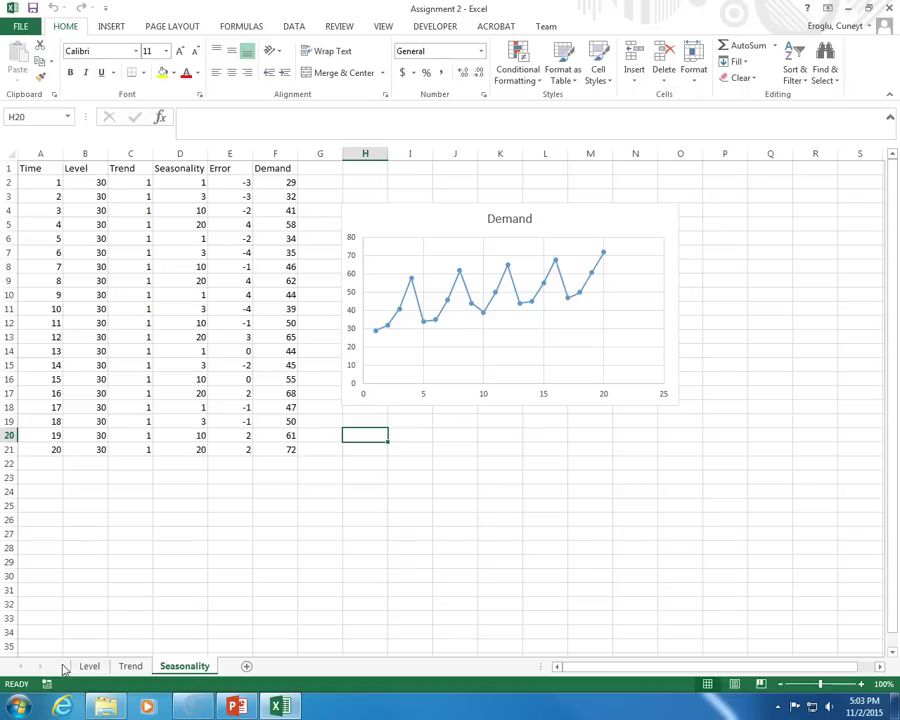
- On the Trend sheet, move the Demand chart below the data table so the area beside the data is free
click(90, 664)
click(129, 665)
click(168, 668)
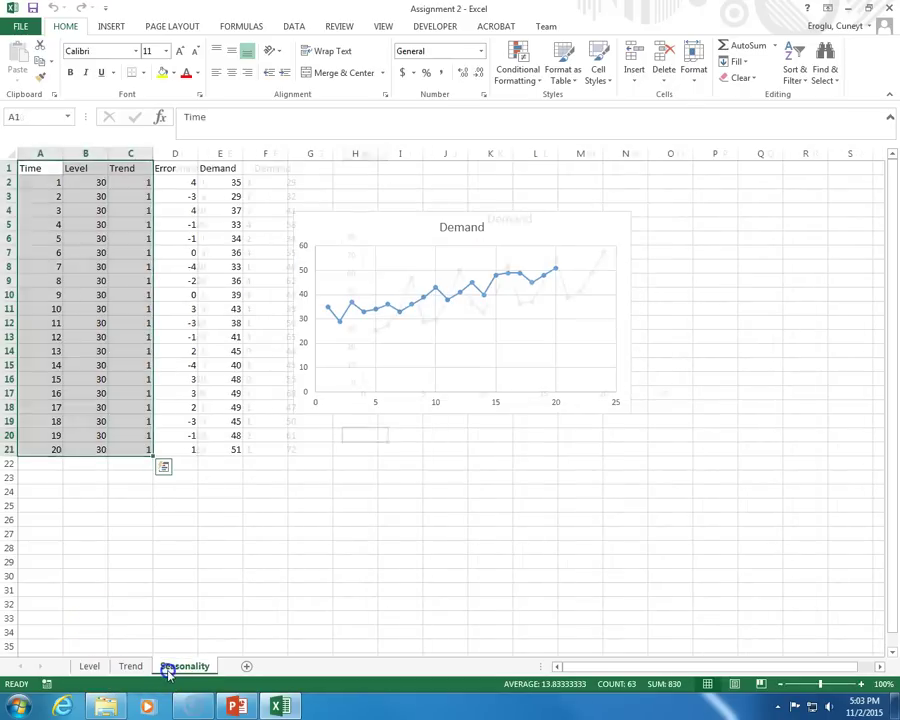
click(132, 667)
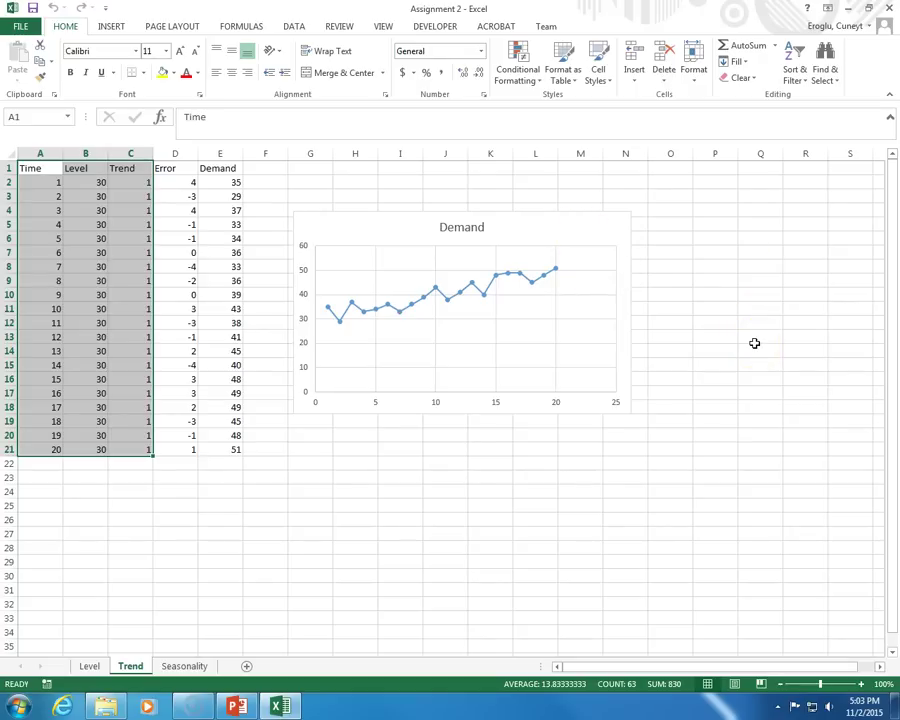
click(556, 221)
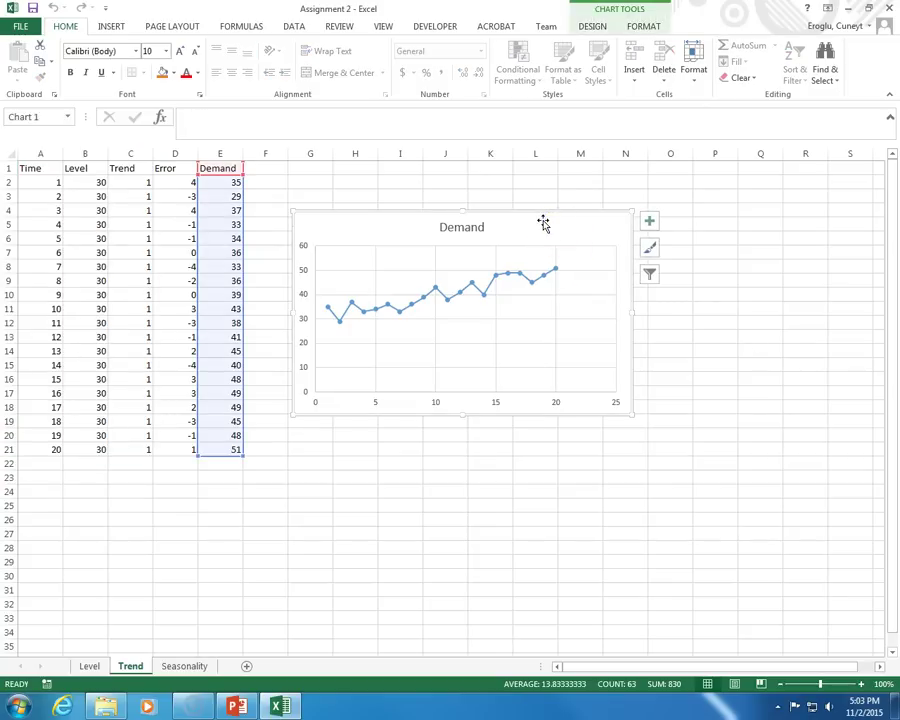
drag(543, 222, 291, 482)
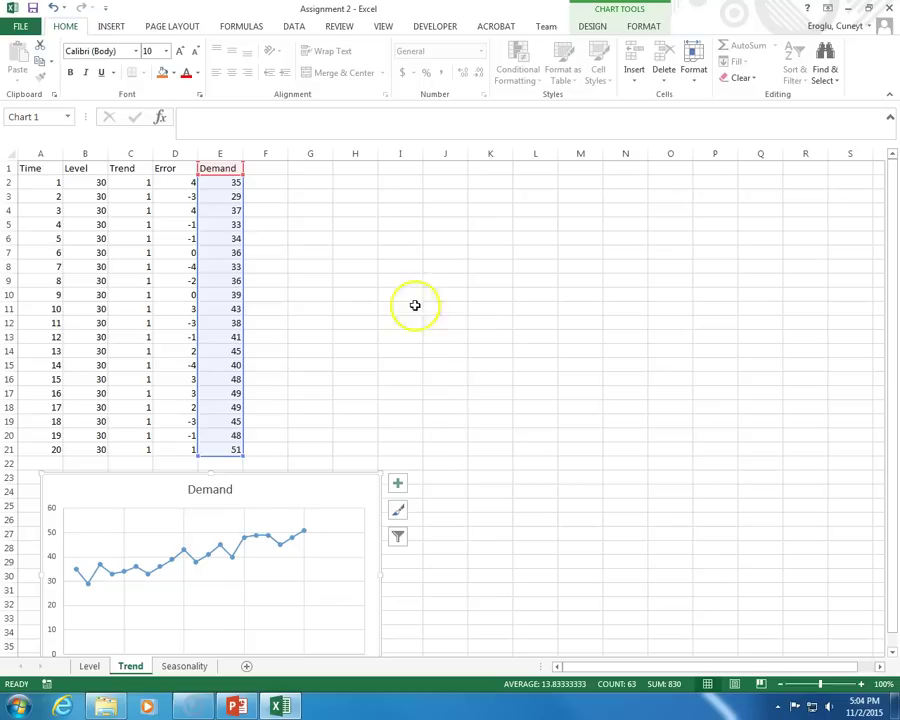
- Enter the headings Forecast in G1 and Forecast Error in H1
click(327, 165)
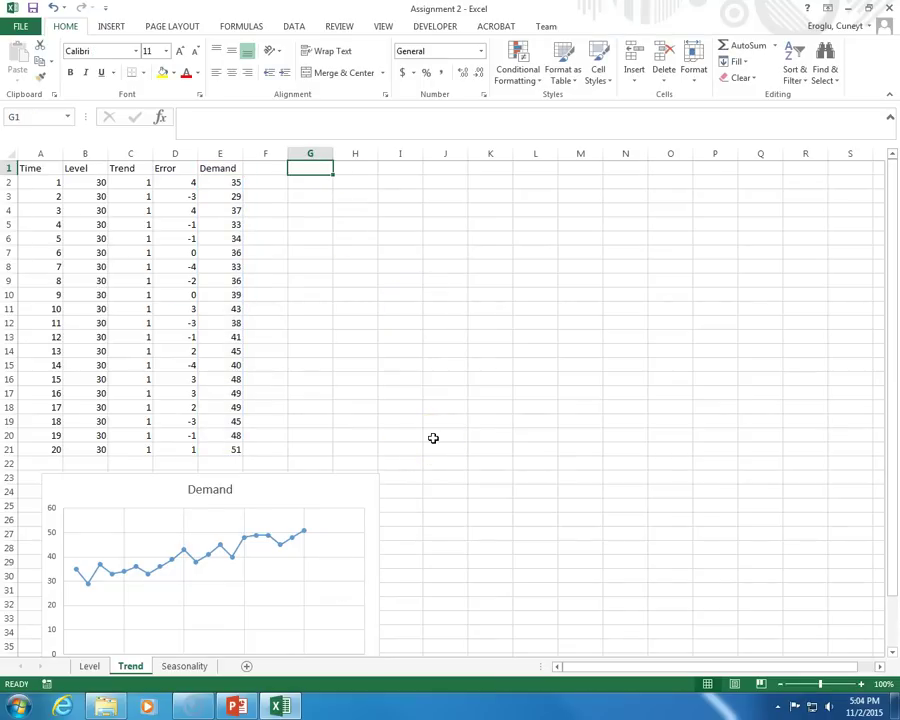
text(For)
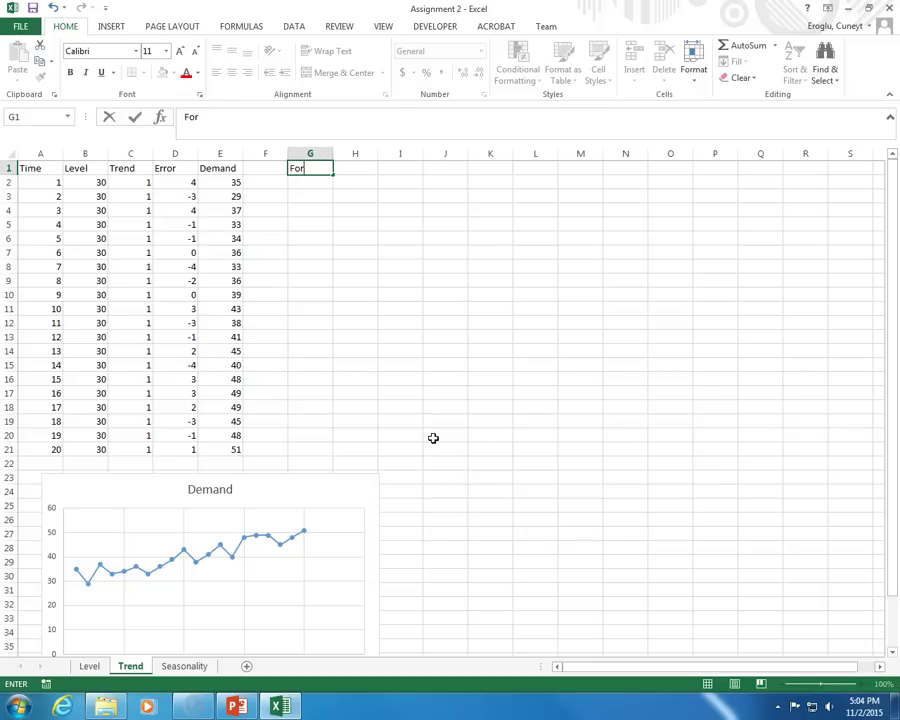
text(ecat)
key(Tab)
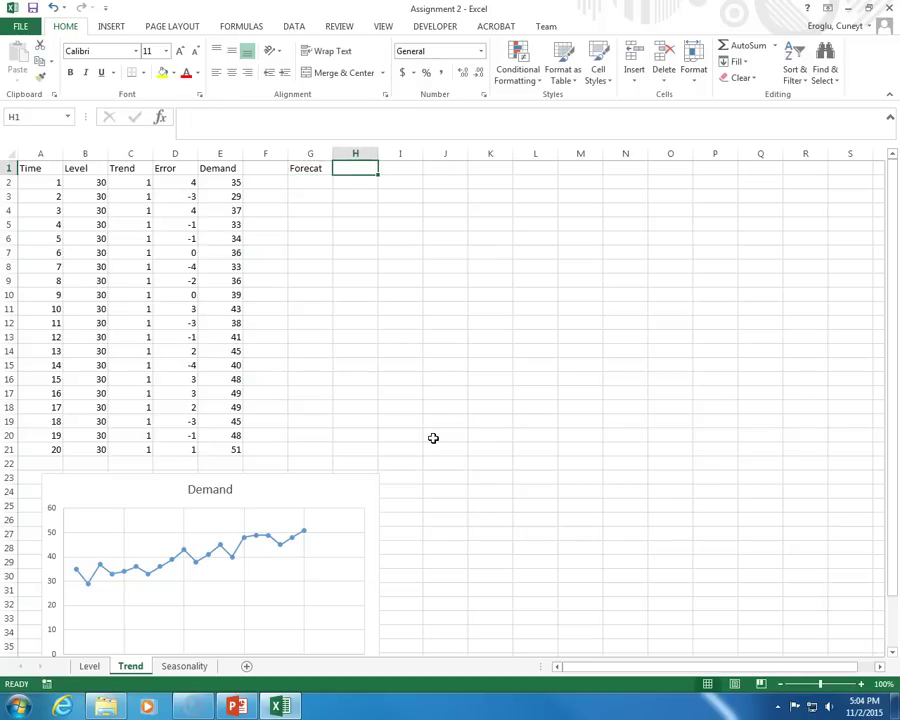
key(Left)
text(Forecast)
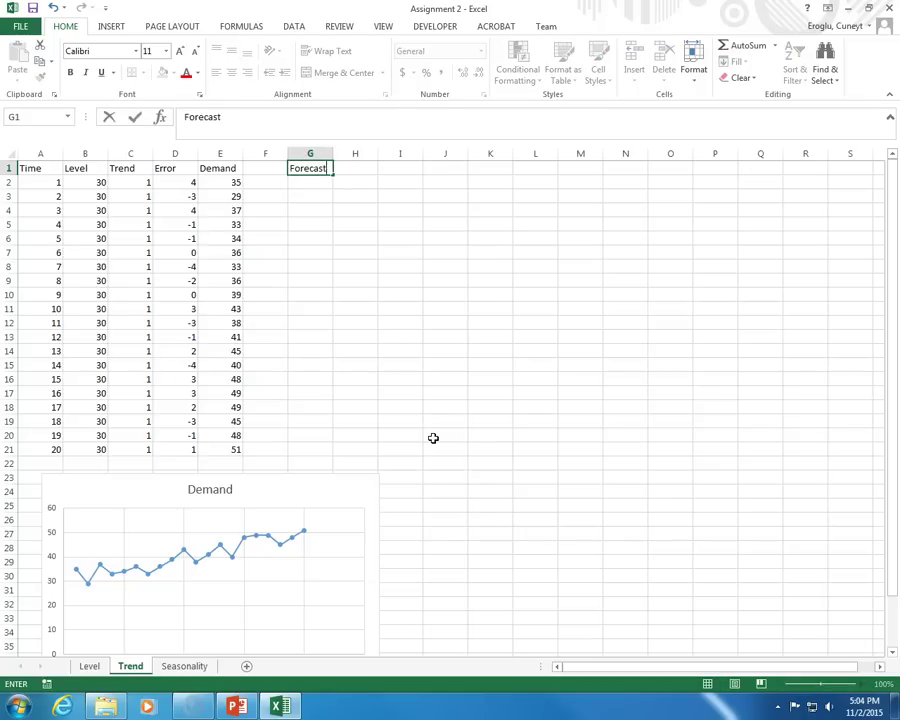
key(Tab)
text(Forec)
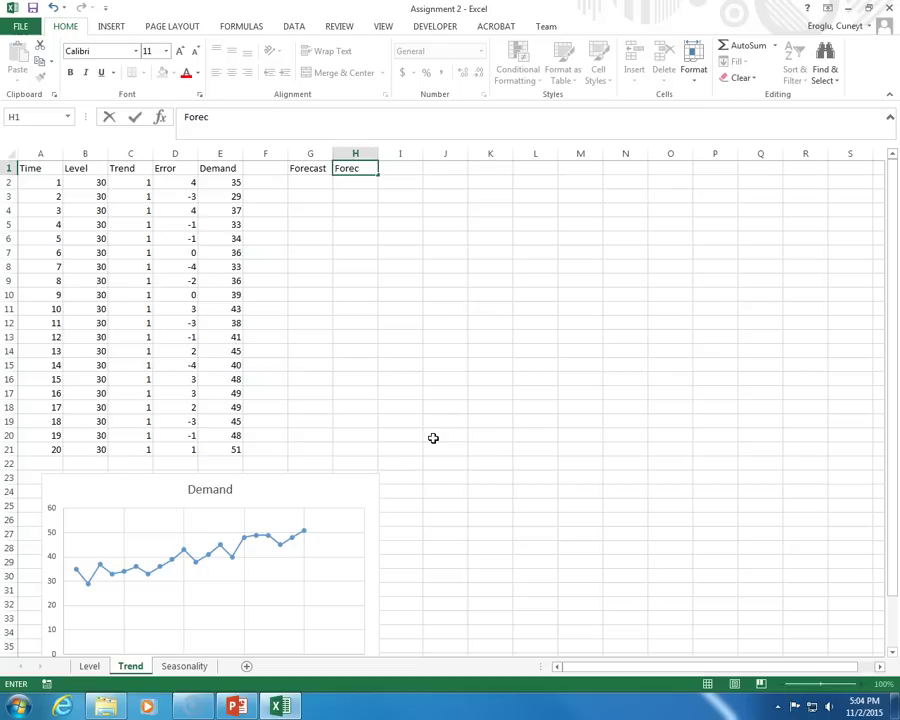
text(ast Error)
key(Tab)
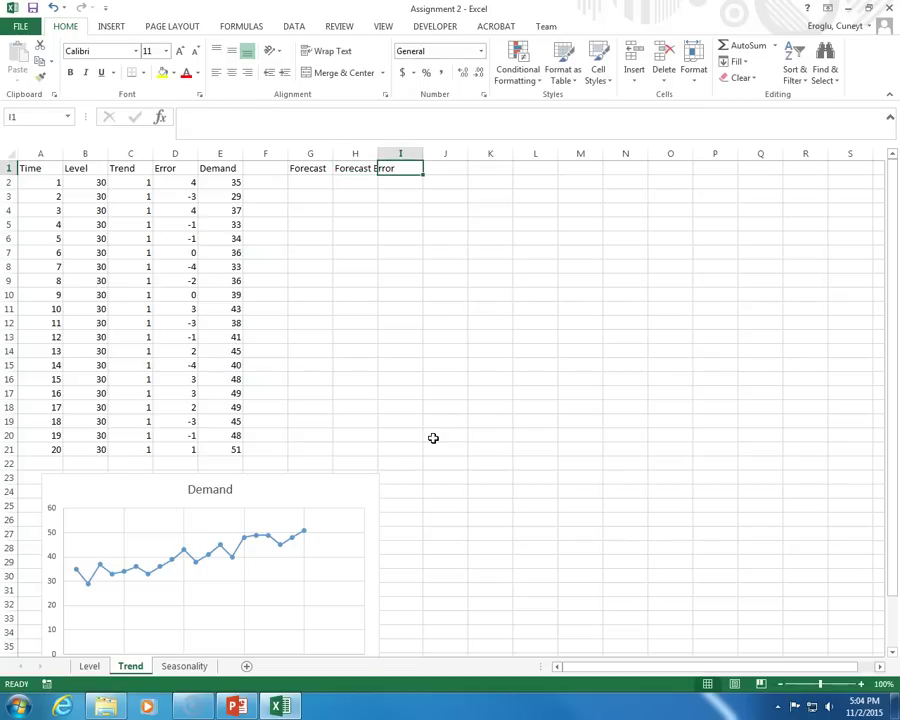
- Enter the headings Level, Change in Level and Trend in I1 through K1
text(Level)
key(Tab)
text(Change)
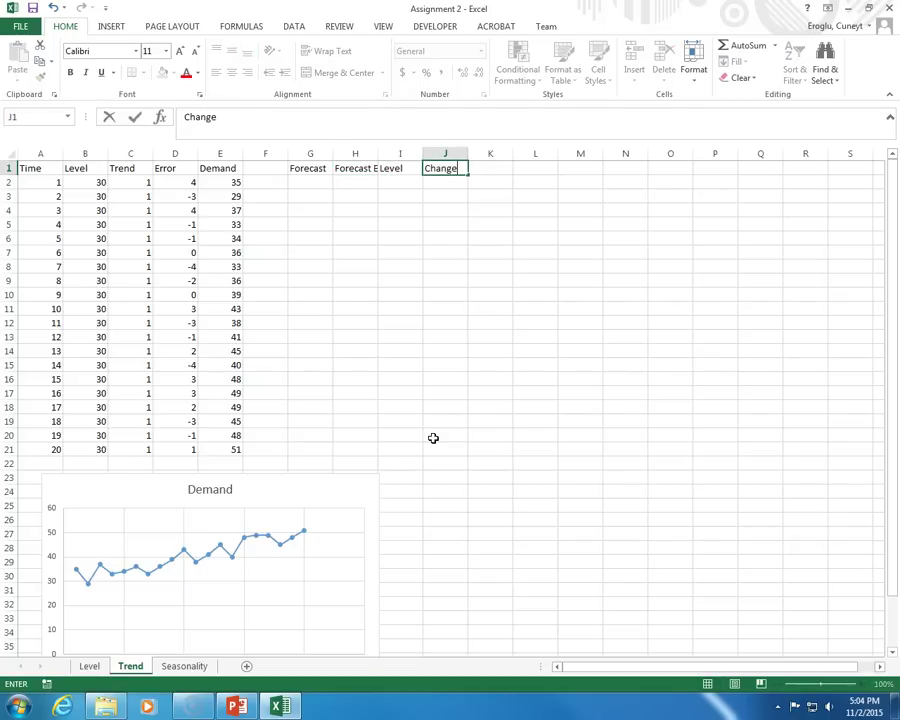
text( in Level)
key(Tab)
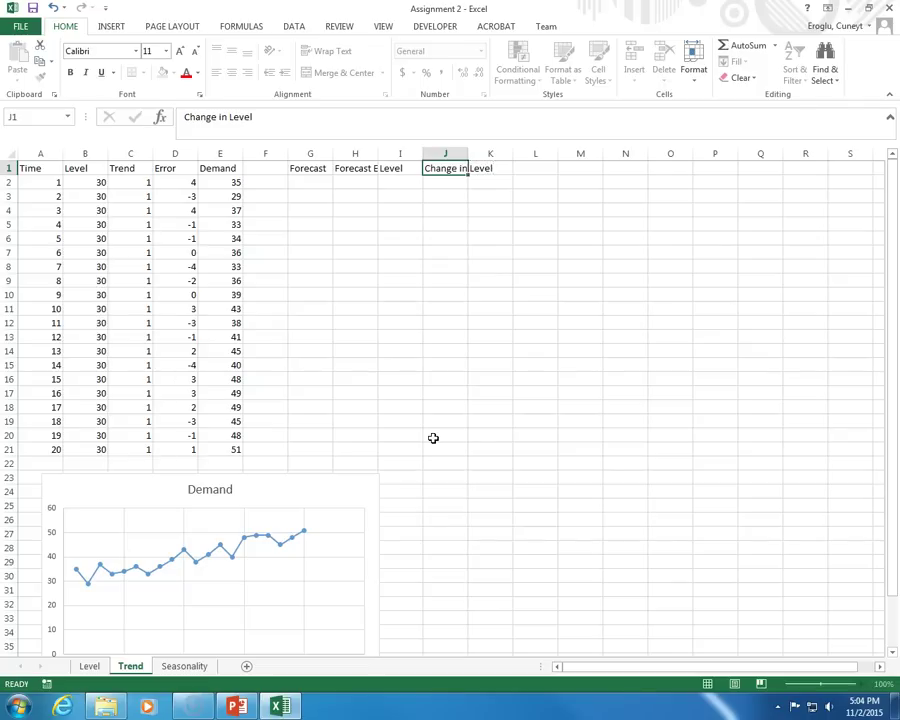
text(Tr)
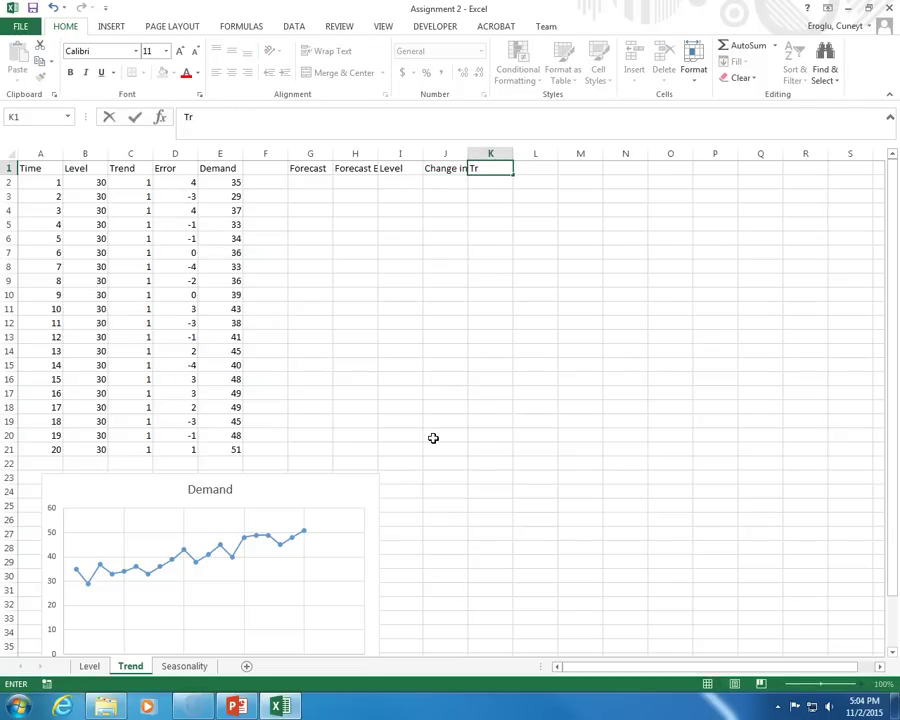
text(end)
key(Return)
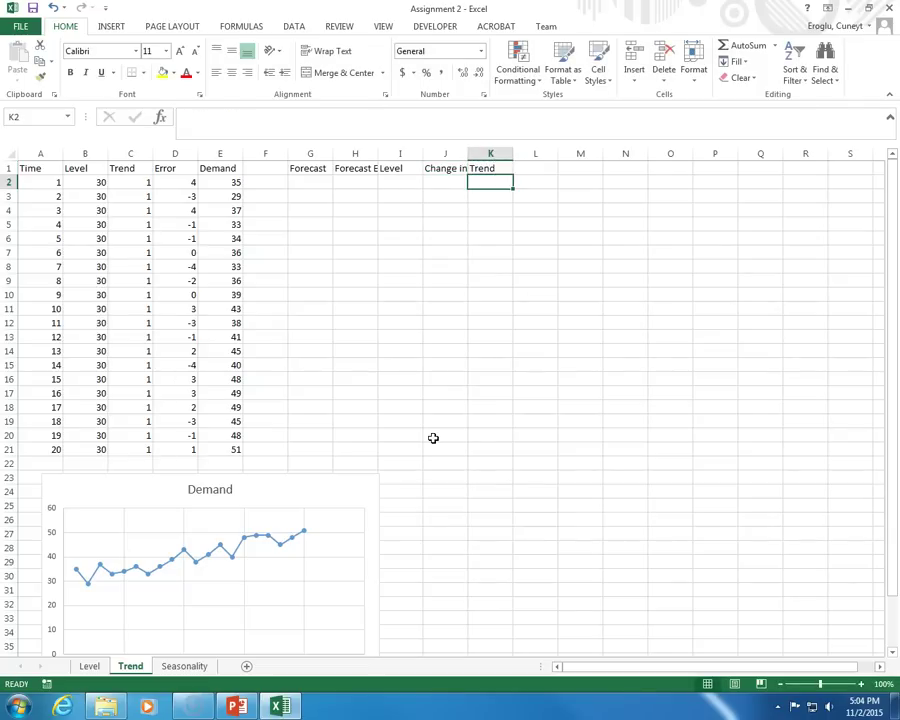
- Widen the Forecast Error and Change in Level columns to fit their headings and right-align G1:K21
double_click(380, 150)
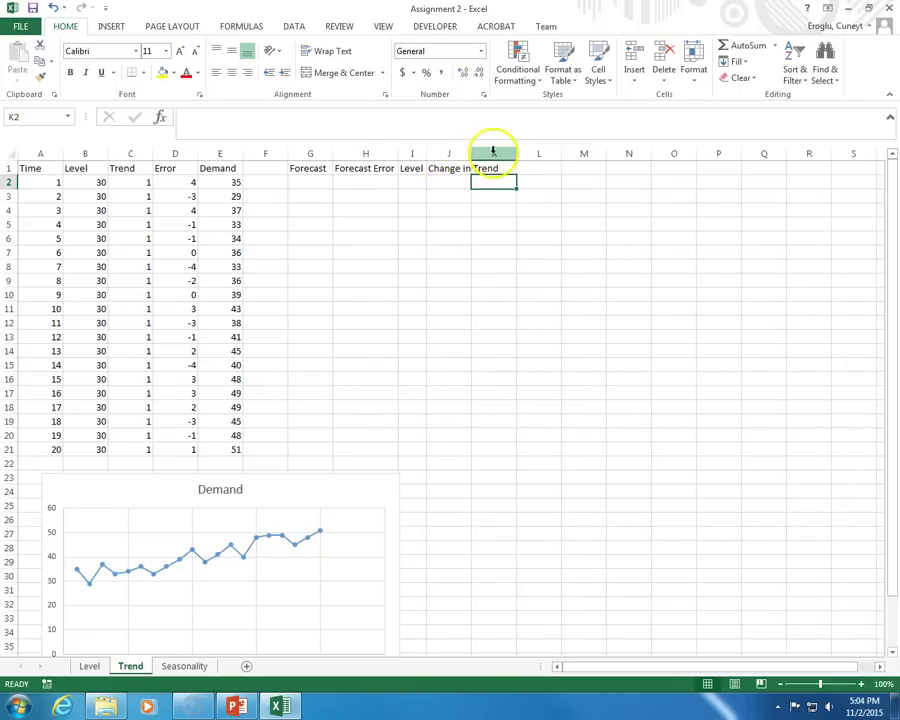
mouse_move(444, 154)
mouse_down()
mouse_move(422, 152)
mouse_move(440, 152)
mouse_up()
double_click(488, 153)
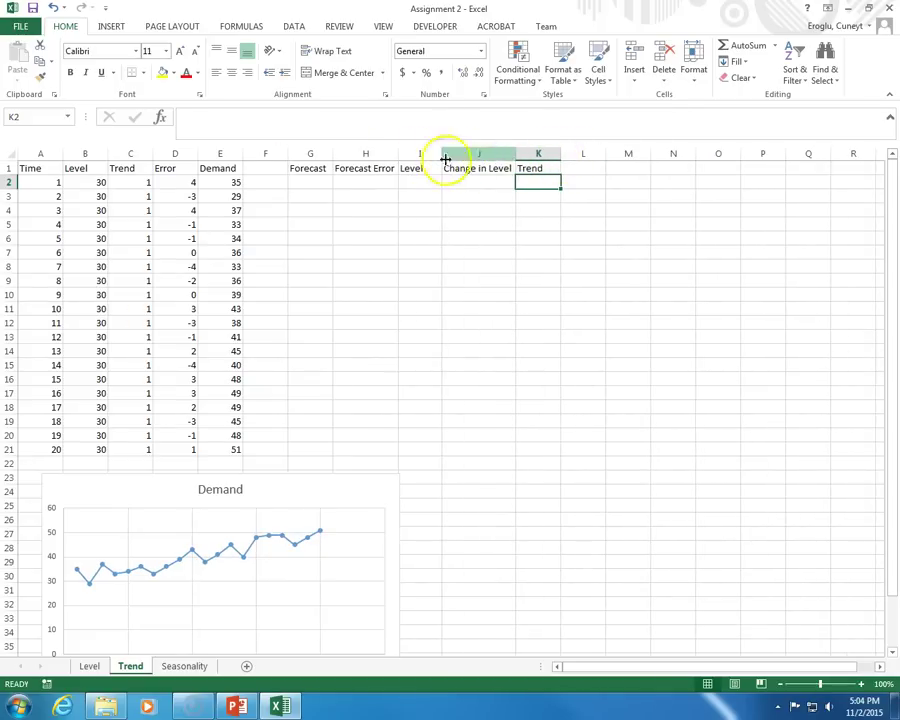
drag(310, 168, 517, 451)
click(247, 73)
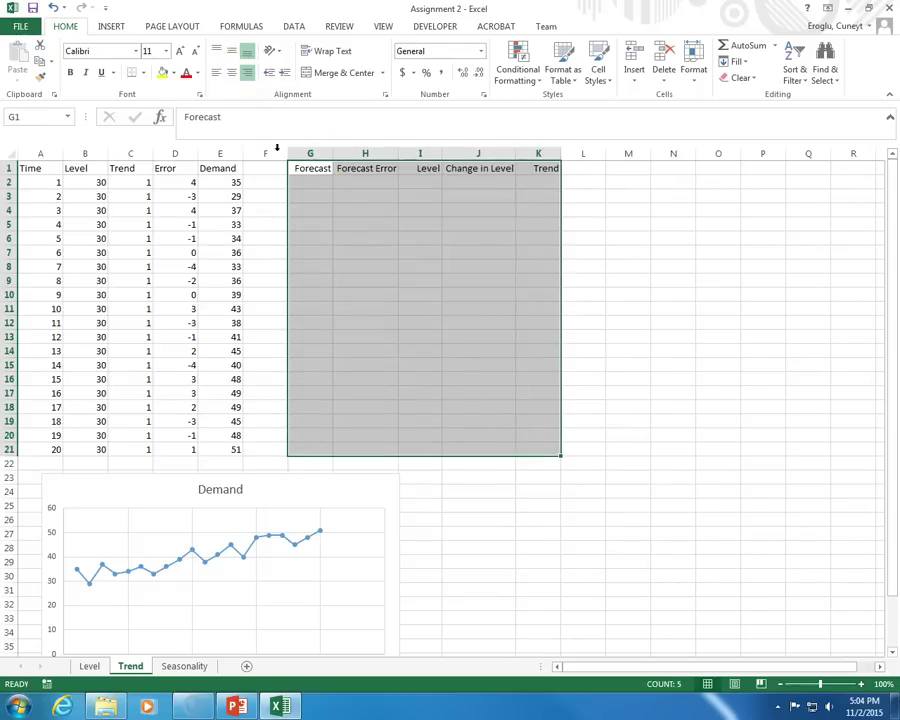
click(319, 186)
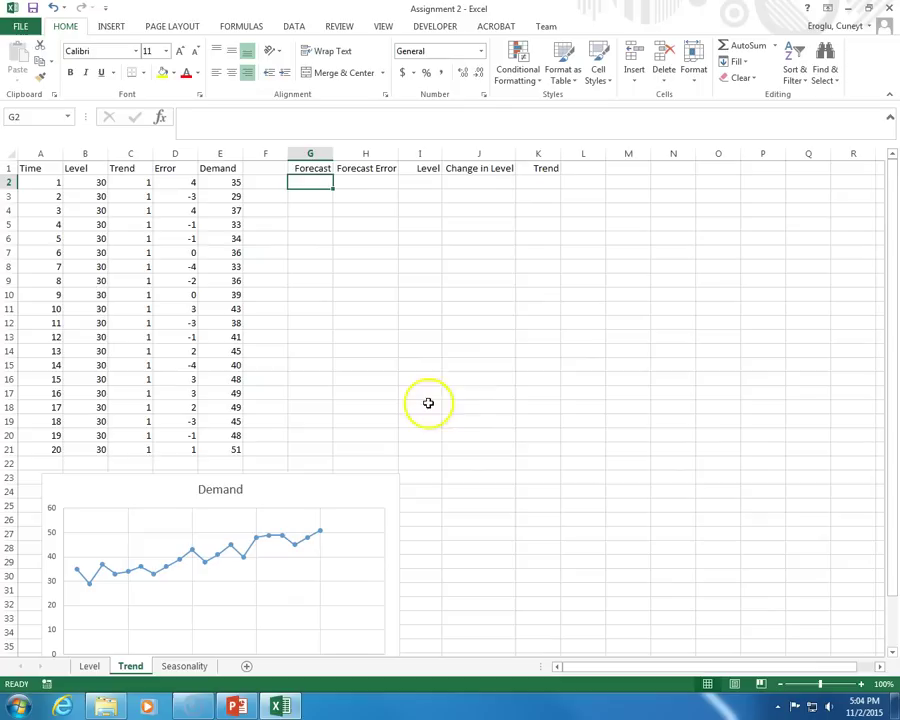
- Add the smoothing parameter labels Alpha in M1 and Beta in M2
click(624, 173)
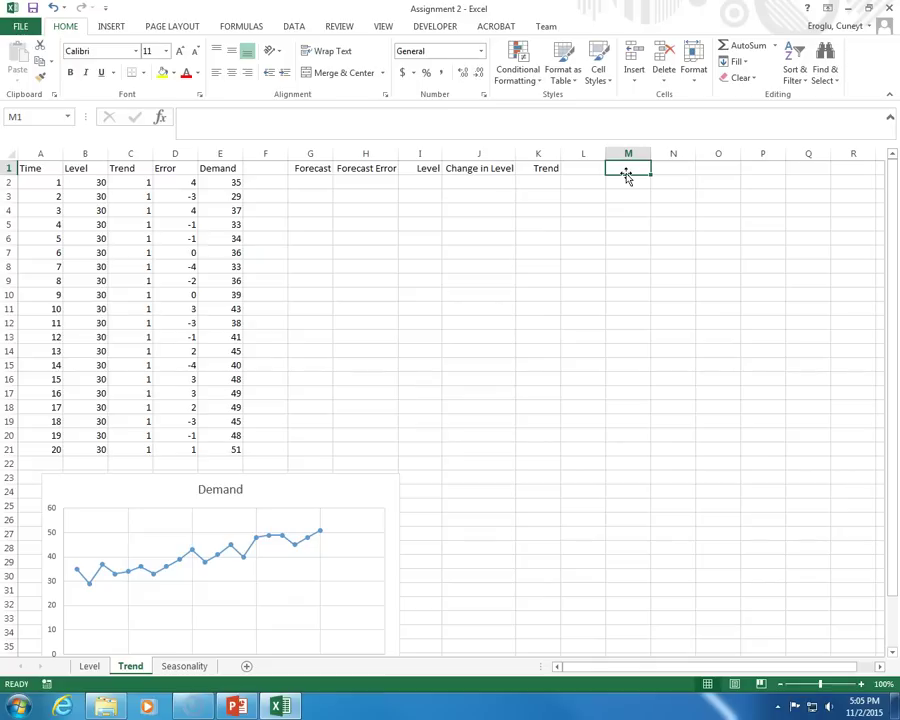
text(Alpha)
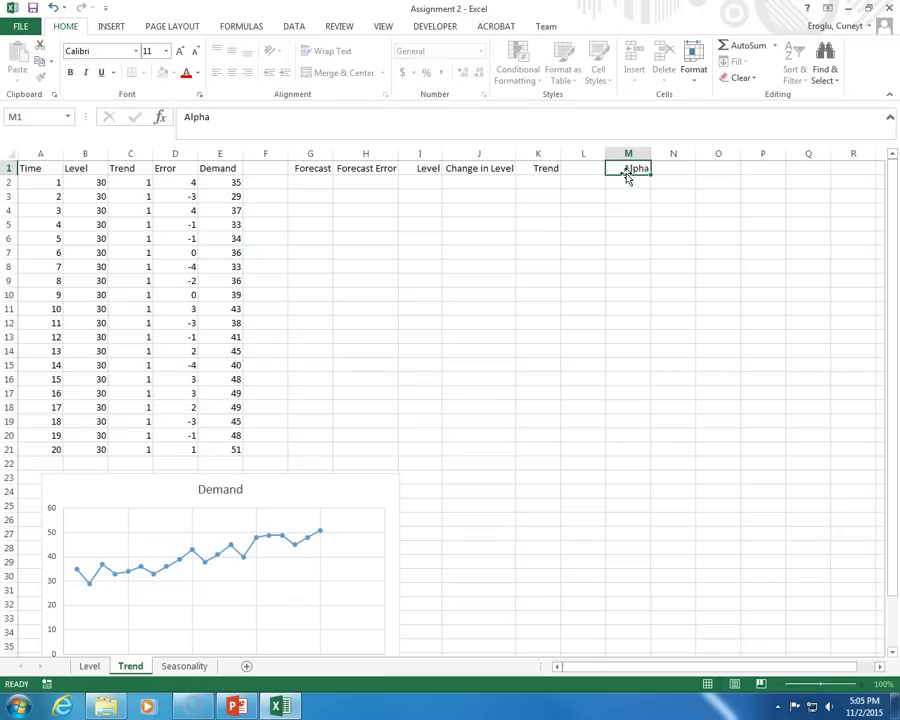
key(Return)
text(Beta)
key(Up)
key(Right)
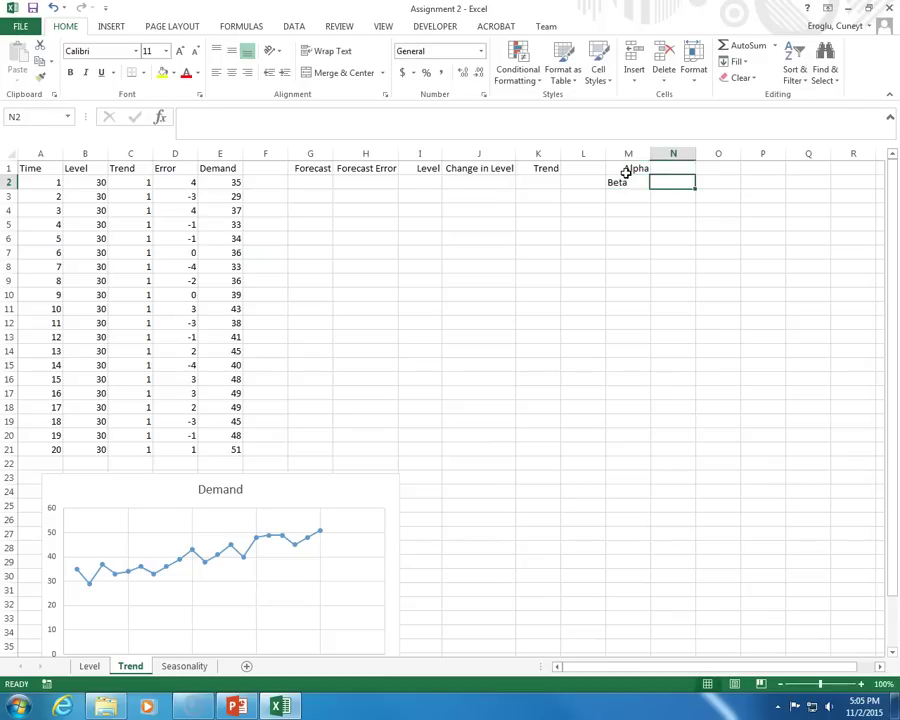
- Set Alpha and Beta to 0.5 each in N1 and N2, and right-align the Beta label
text(0.)
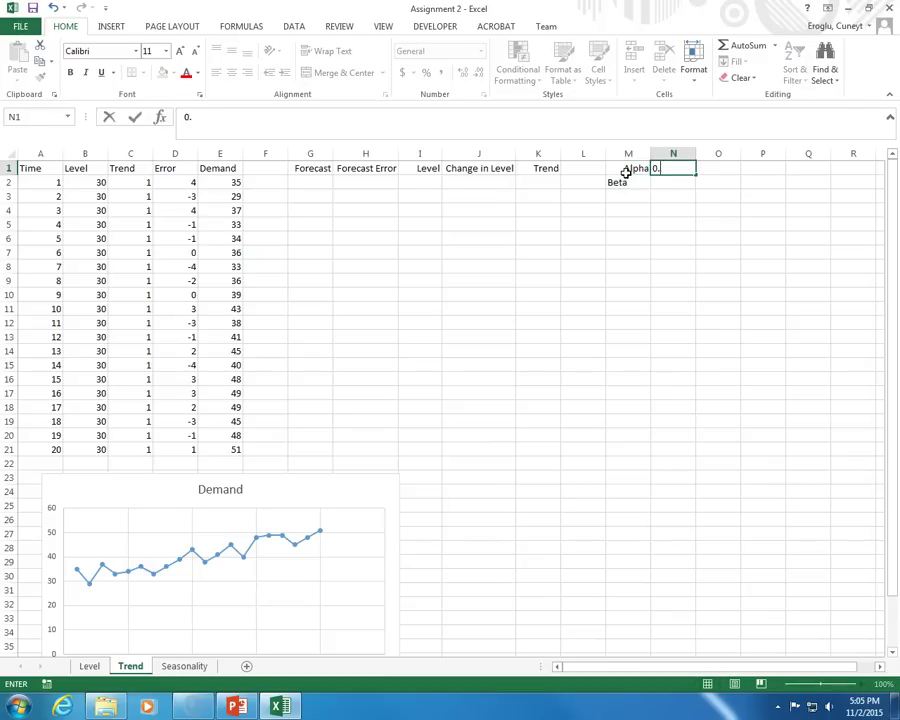
text(5)
key(Return)
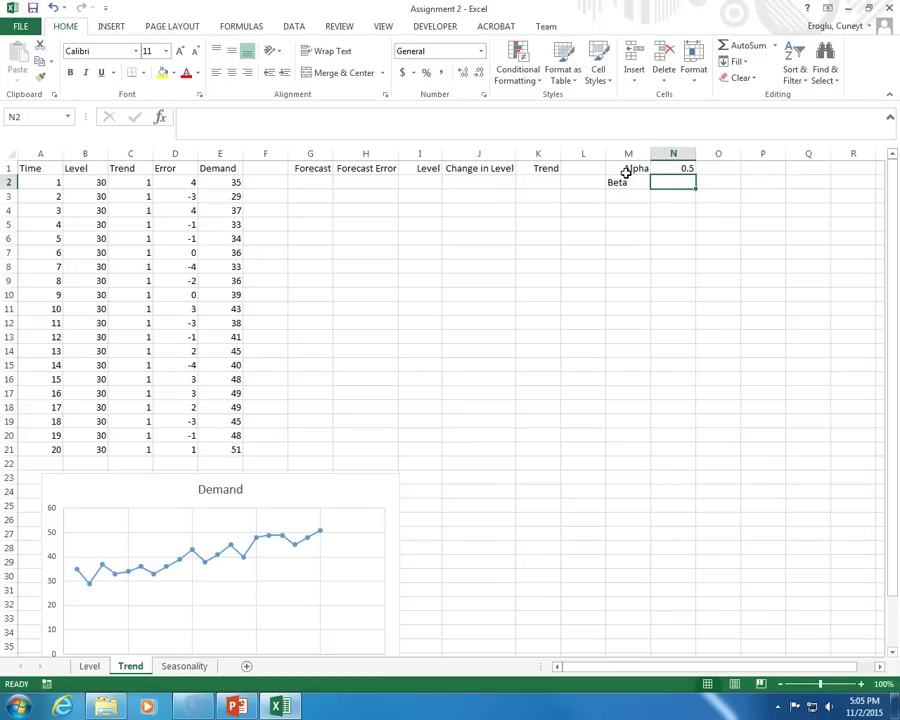
text(0.5)
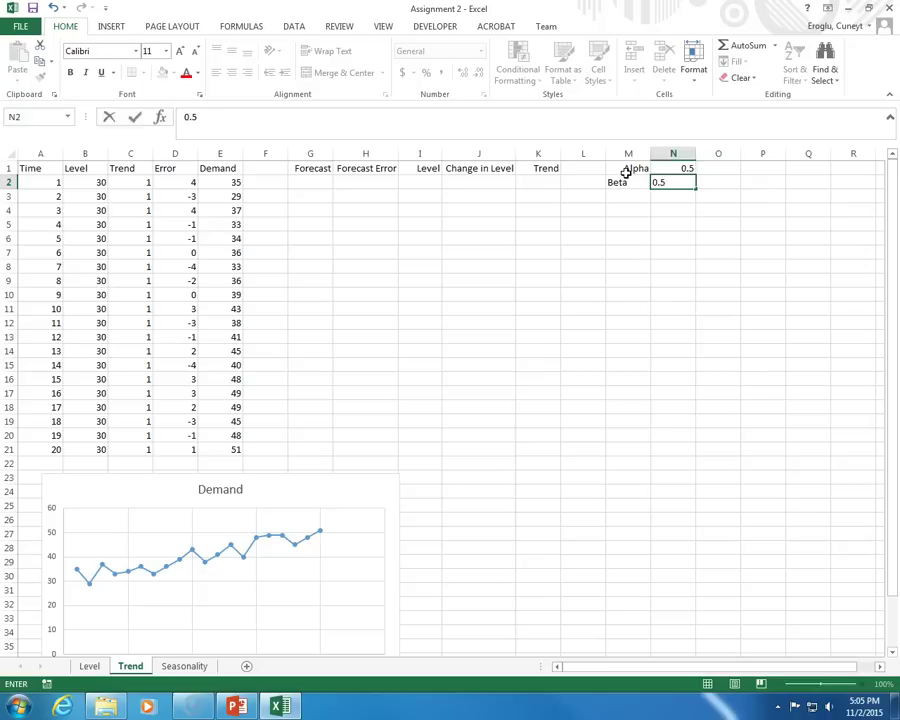
key(Tab)
click(628, 176)
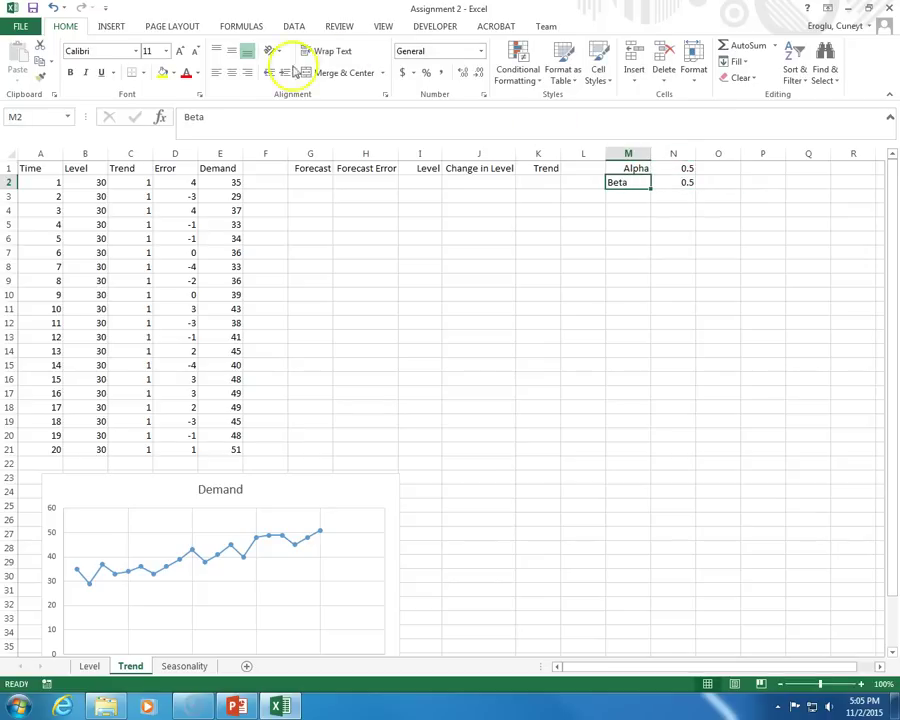
click(246, 72)
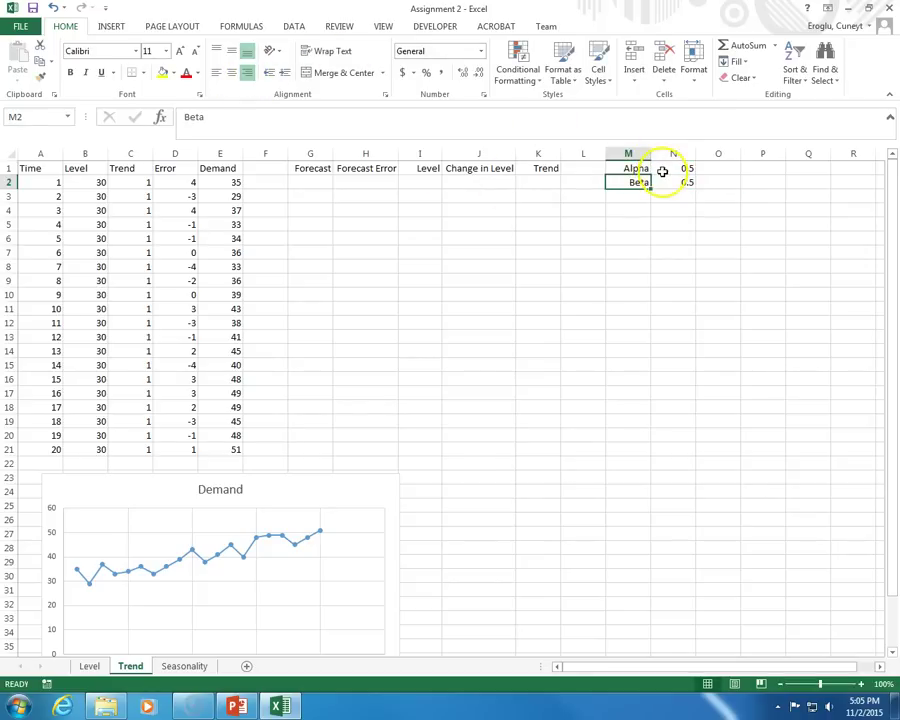
mouse_move(662, 169)
mouse_down()
mouse_move(663, 179)
mouse_move(676, 172)
mouse_move(671, 185)
mouse_up()
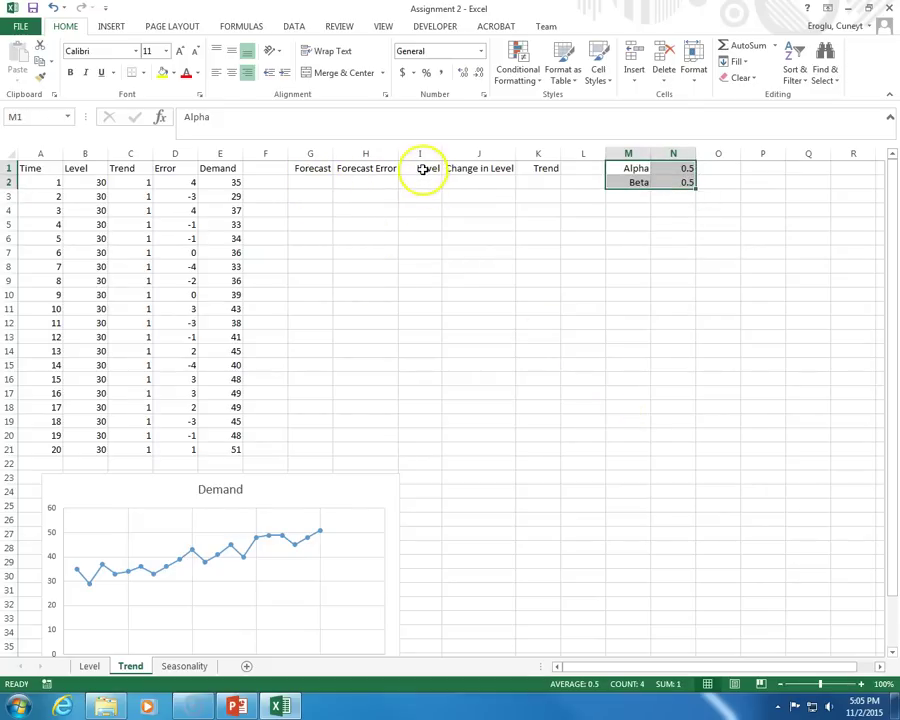
click(423, 170)
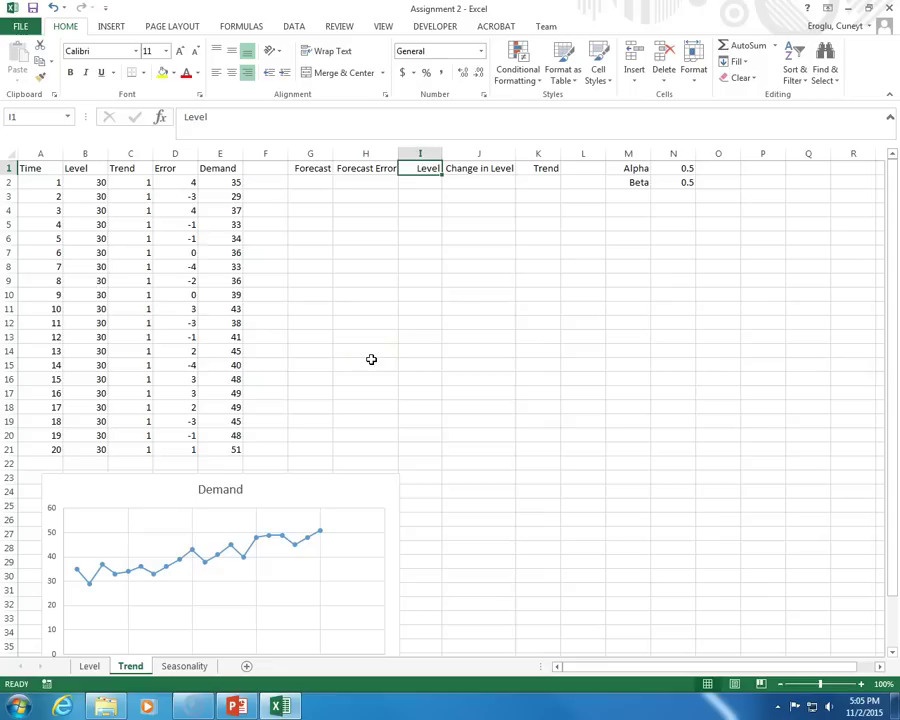
click(532, 168)
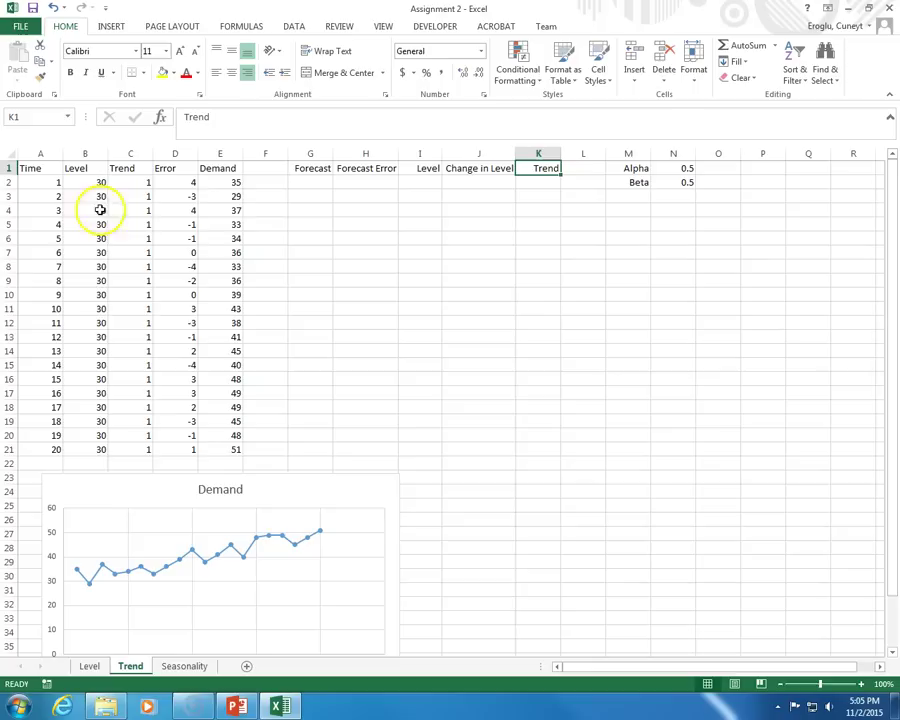
click(230, 183)
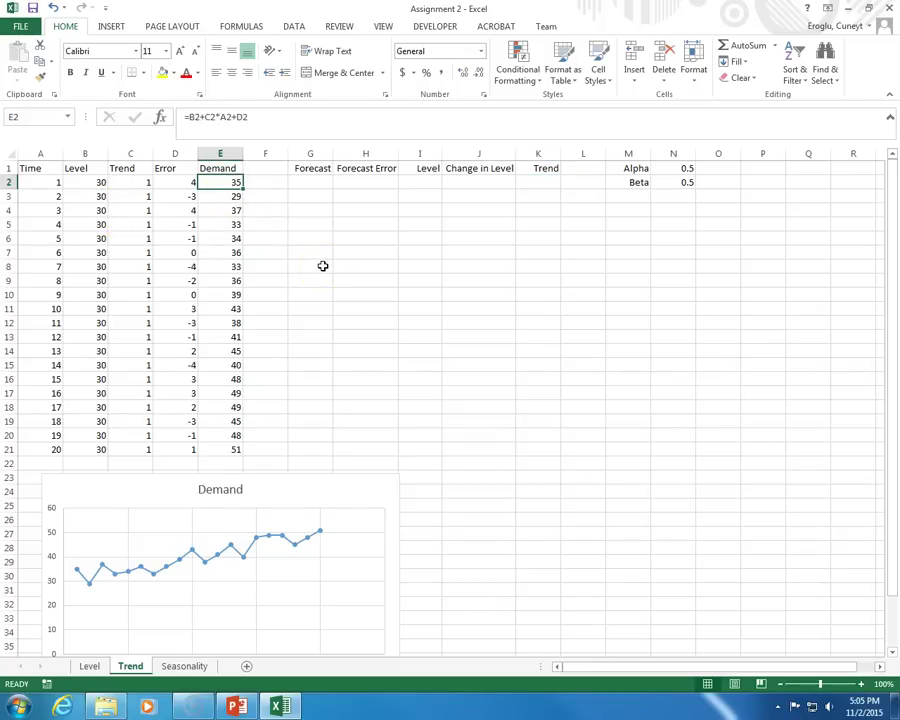
- Enter the initial estimates for the first period: Level 30 in I2 and Trend 5 in K2
click(413, 180)
text(30)
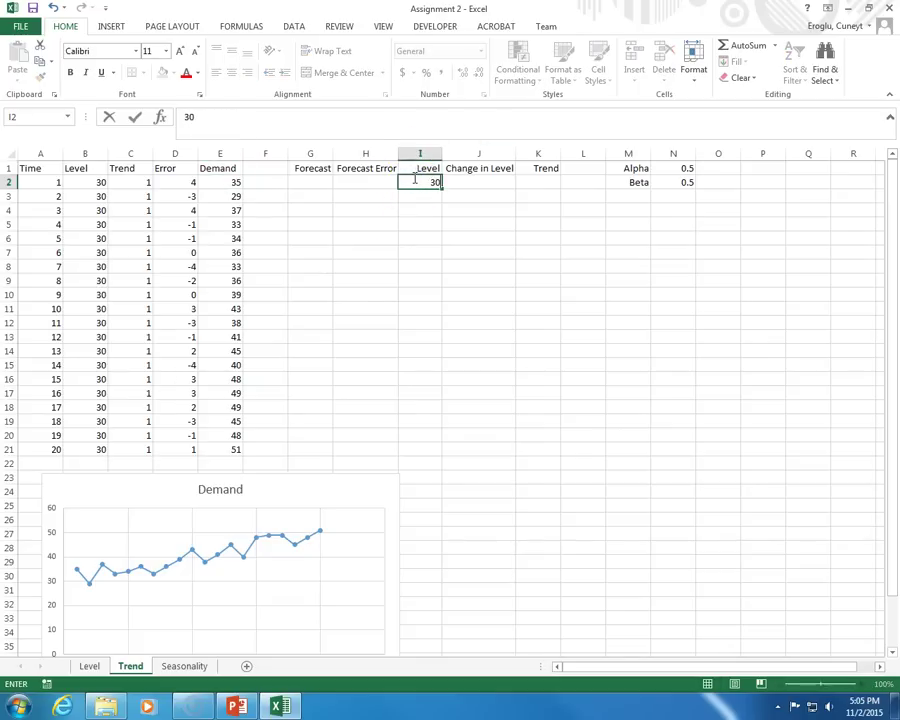
key(Return)
key(Up)
key(Right)
key(Right)
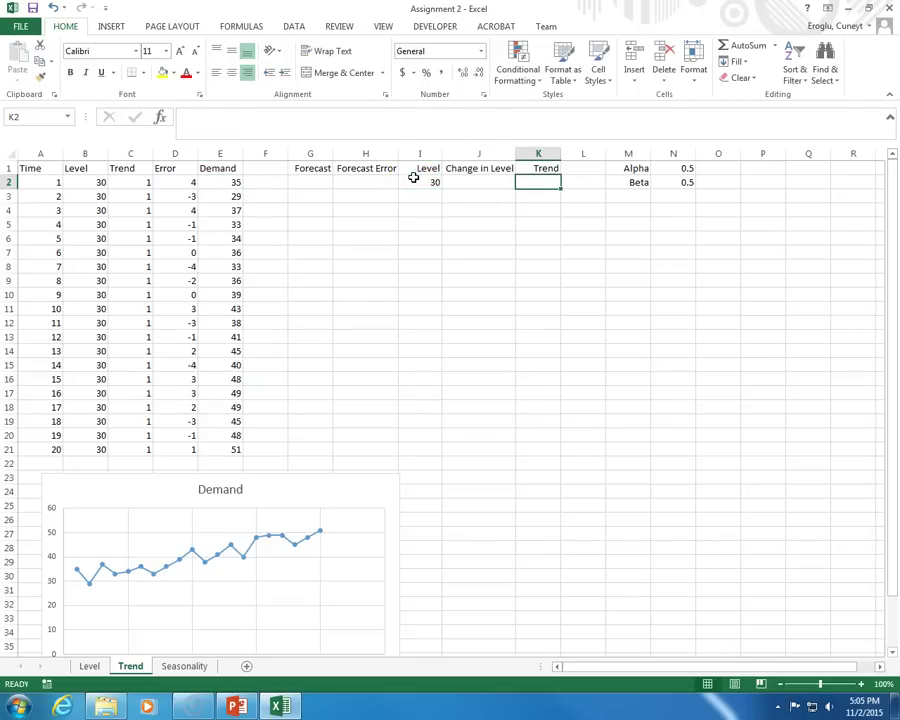
text(5)
key(Return)
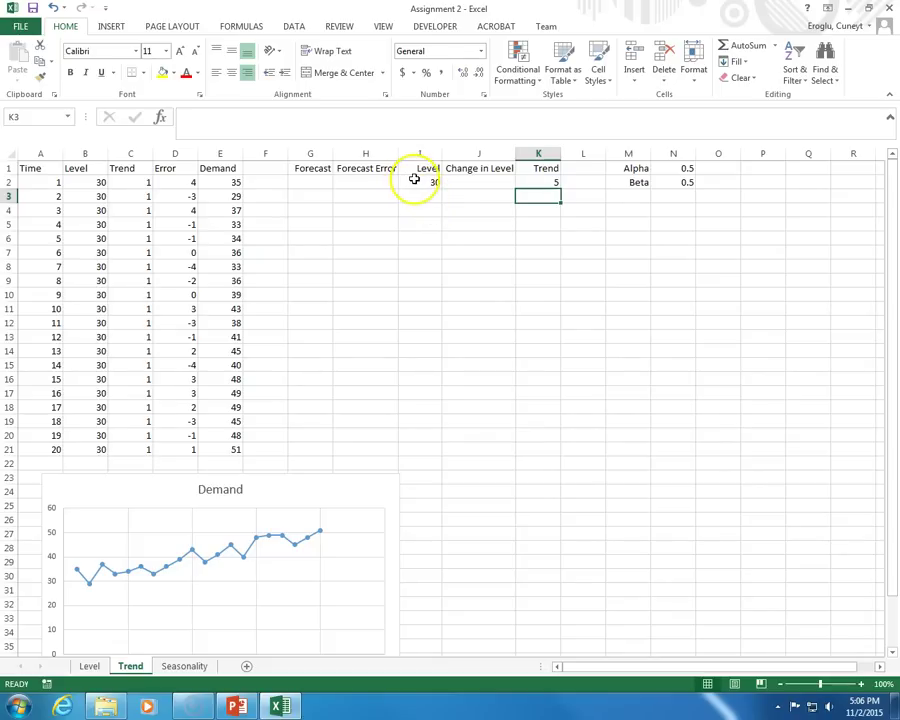
click(410, 180)
click(549, 183)
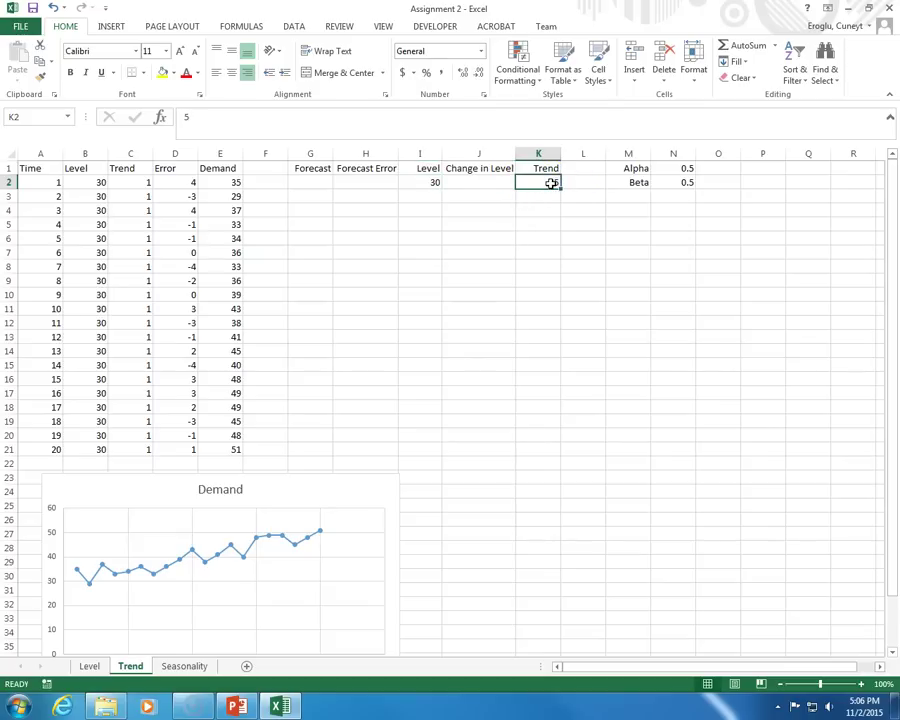
click(437, 181)
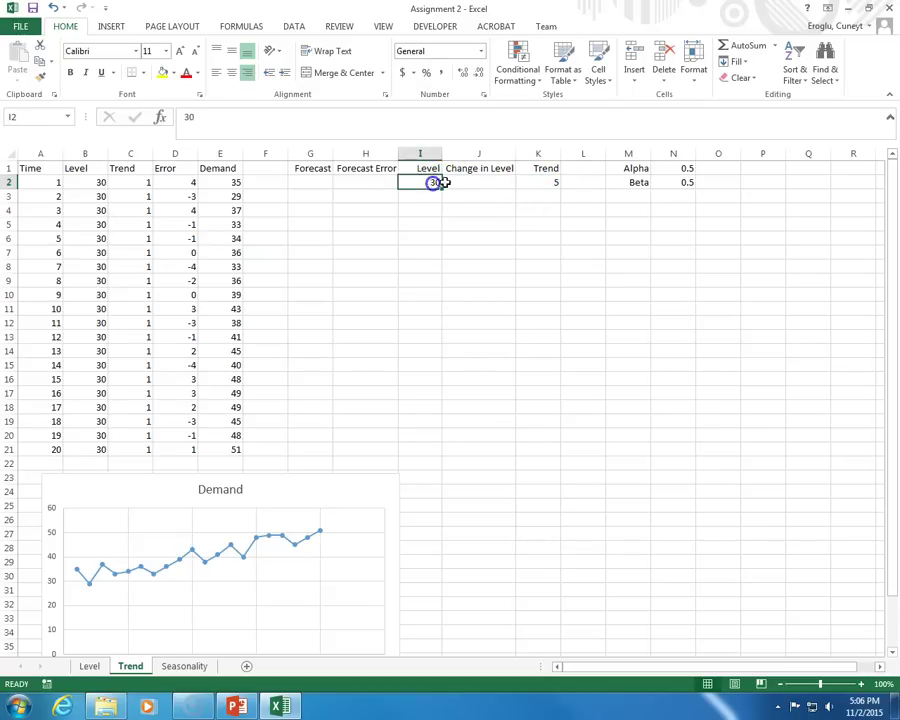
- Calculate the period 2 forecast in G3 as the previous level plus the previous trend, =I2+K2
click(528, 181)
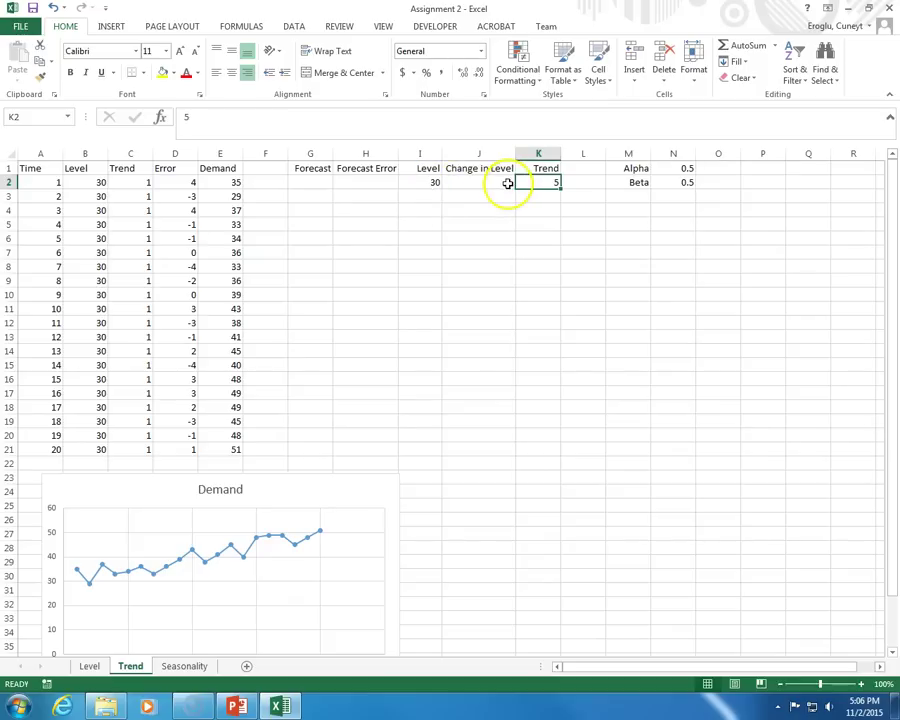
click(323, 195)
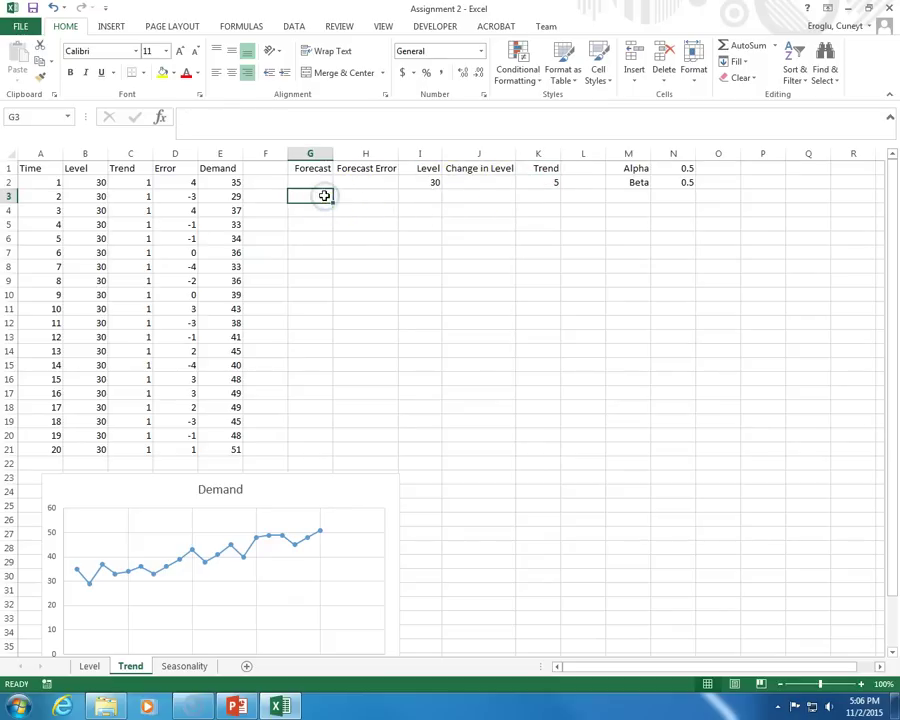
text(=)
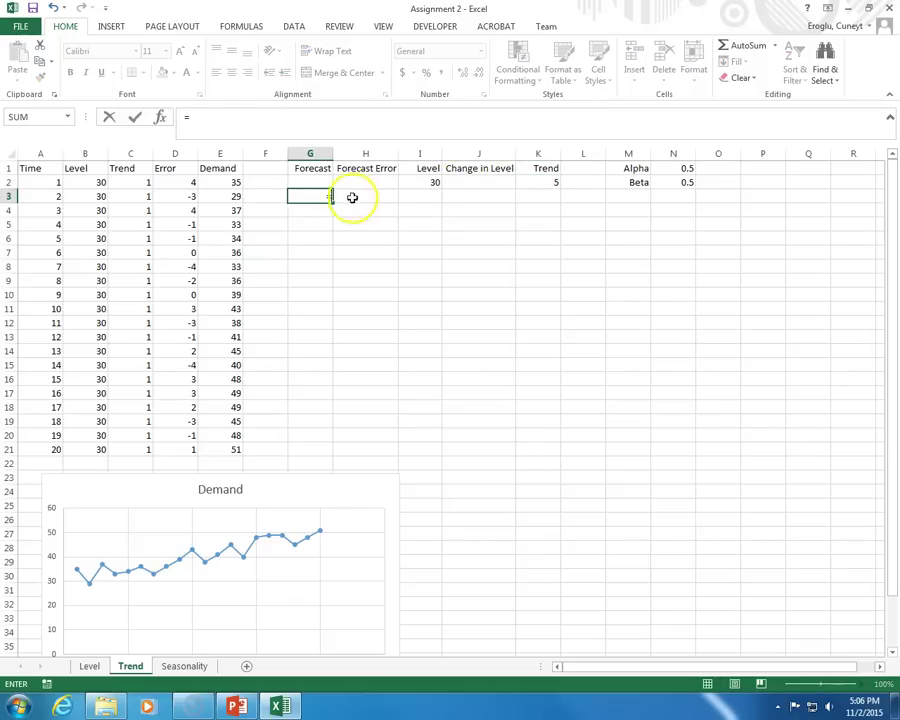
click(418, 179)
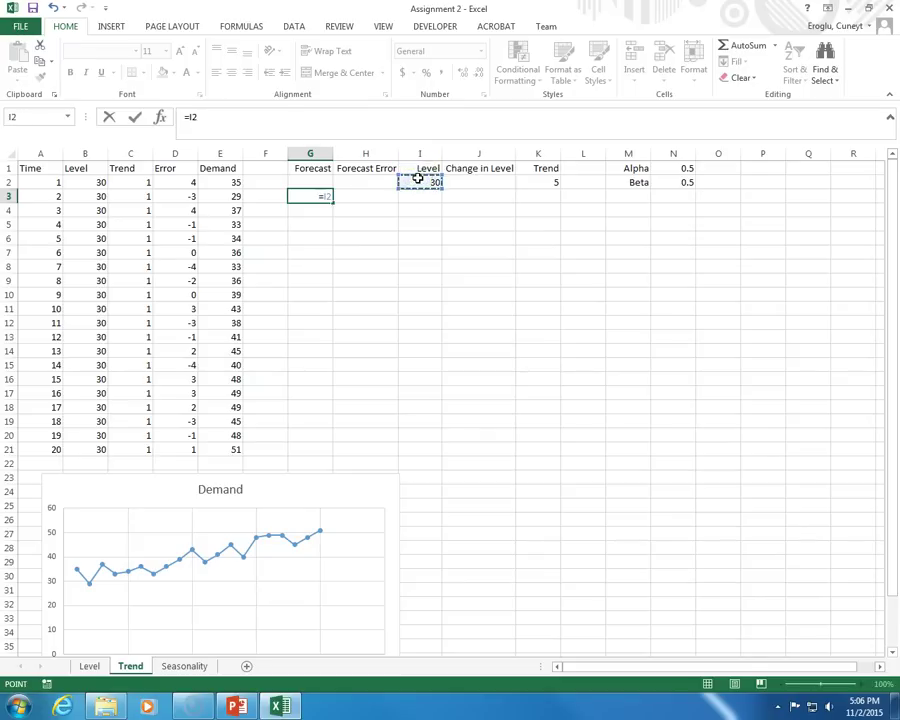
text(+)
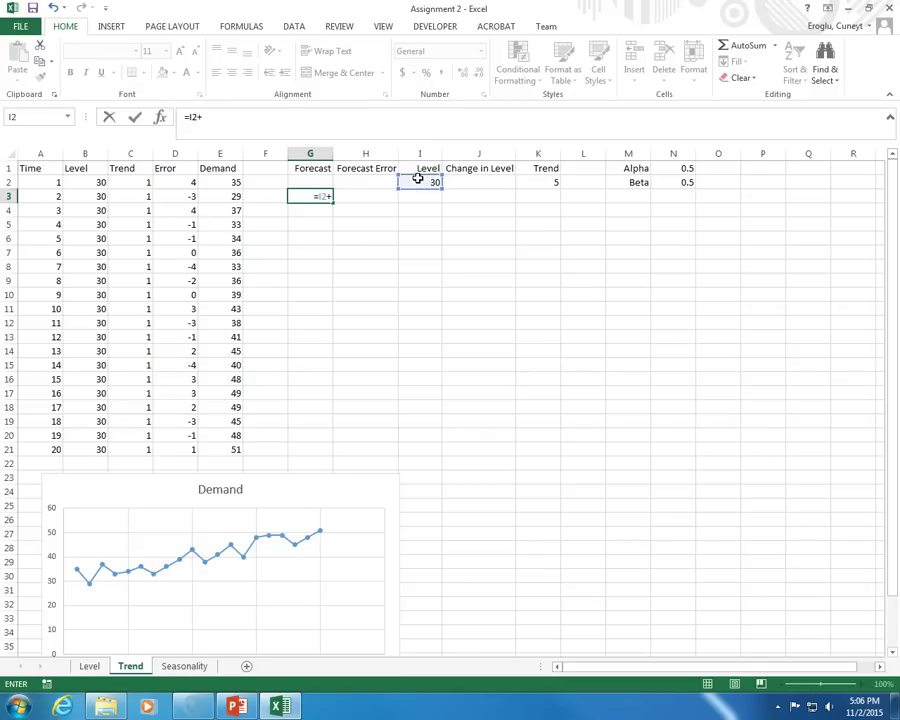
click(554, 182)
key(Return)
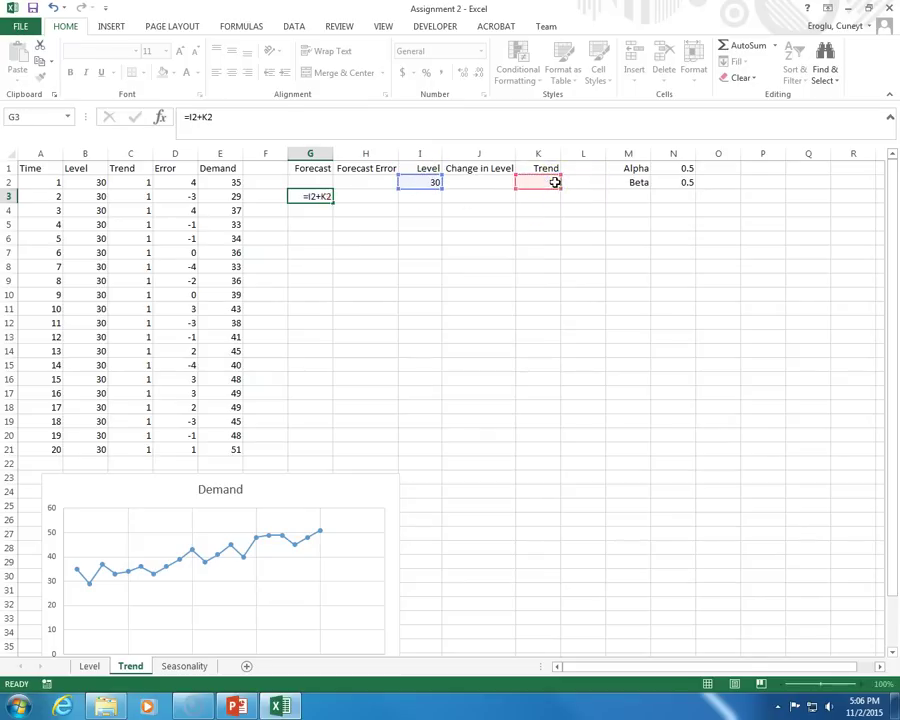
- Calculate the period 2 forecast error in H3 as demand minus forecast, =E3-G3
click(345, 195)
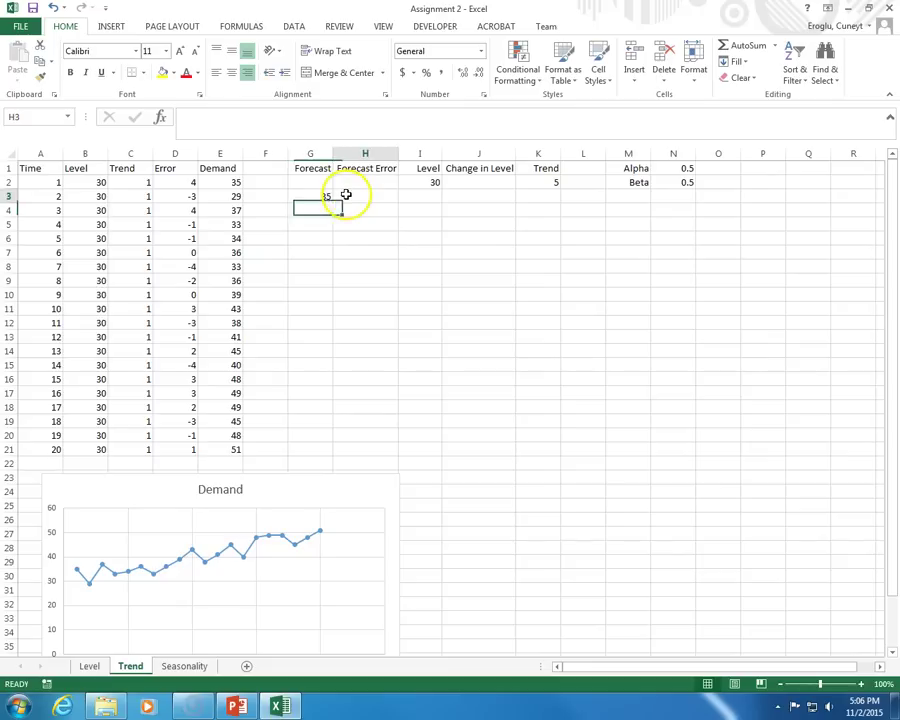
text(=)
click(236, 197)
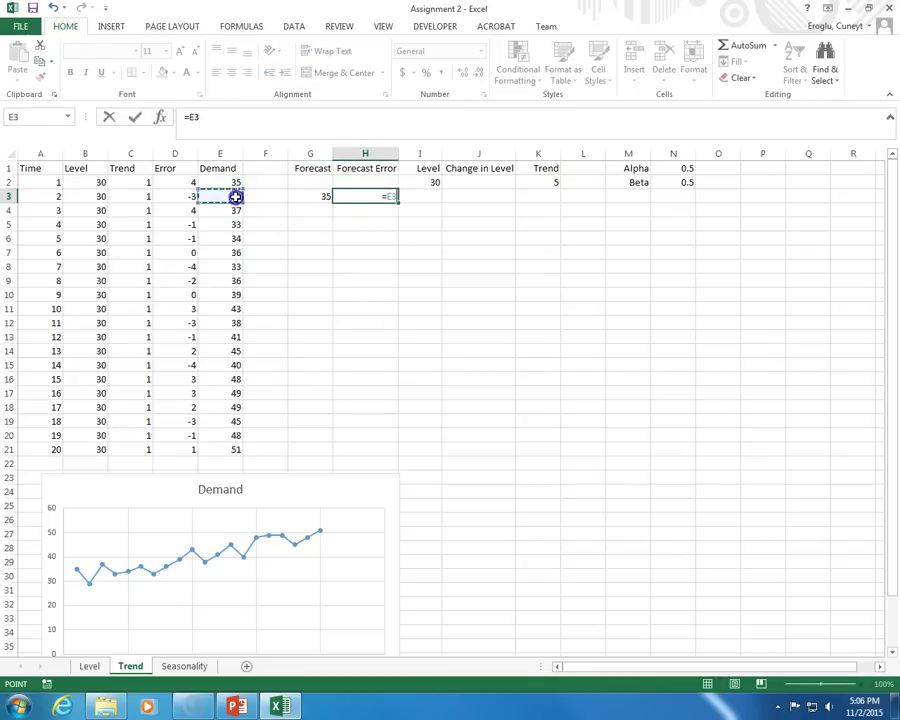
text(-)
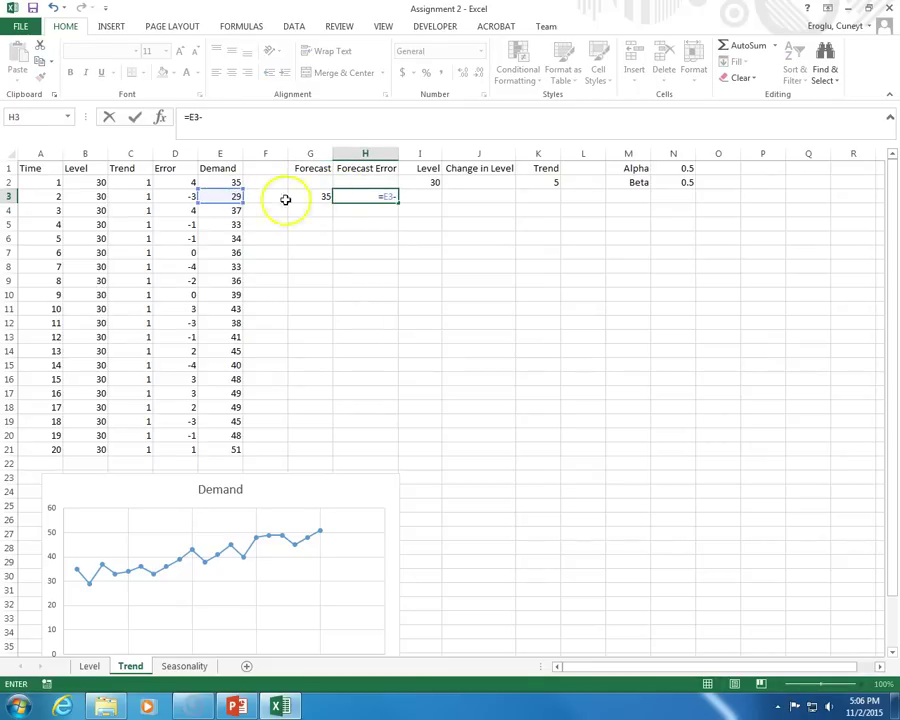
click(313, 196)
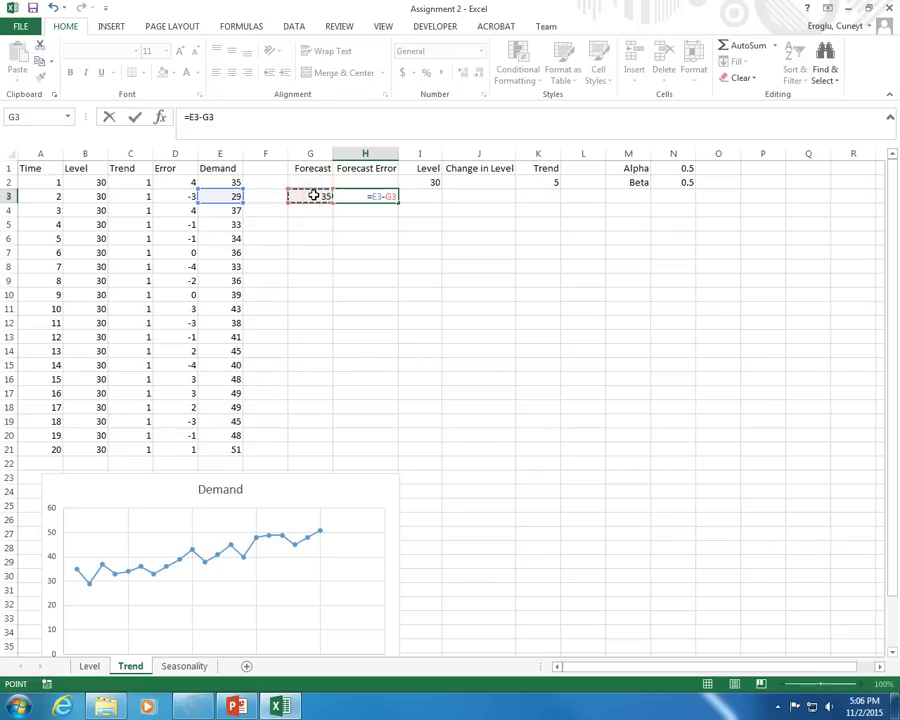
key(Return)
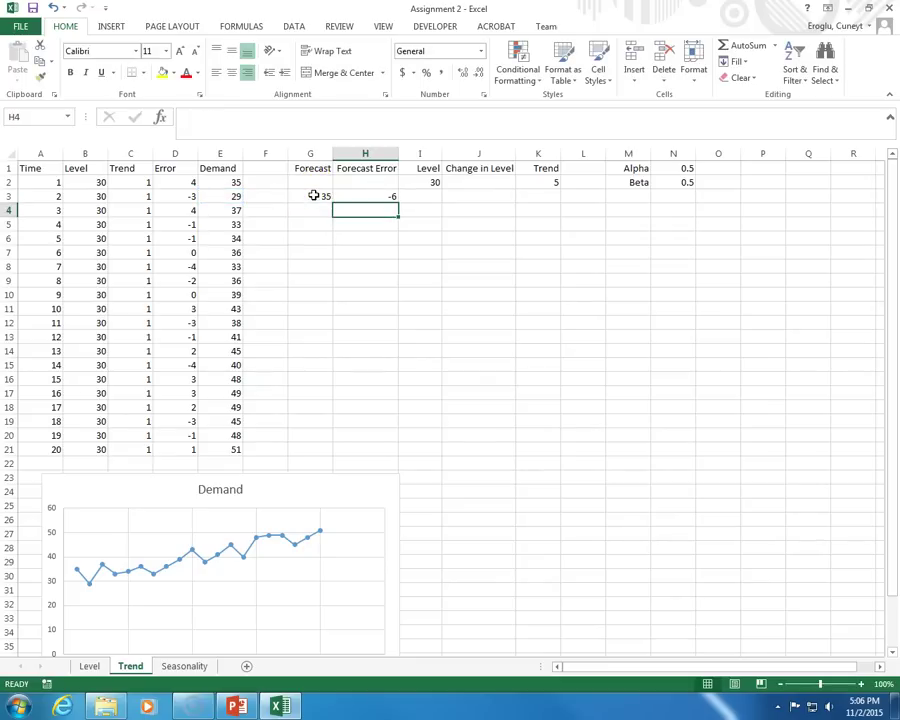
- Calculate the period 2 level in I3 as the forecast plus Alpha times the forecast error, =G3+N1*H3
click(427, 198)
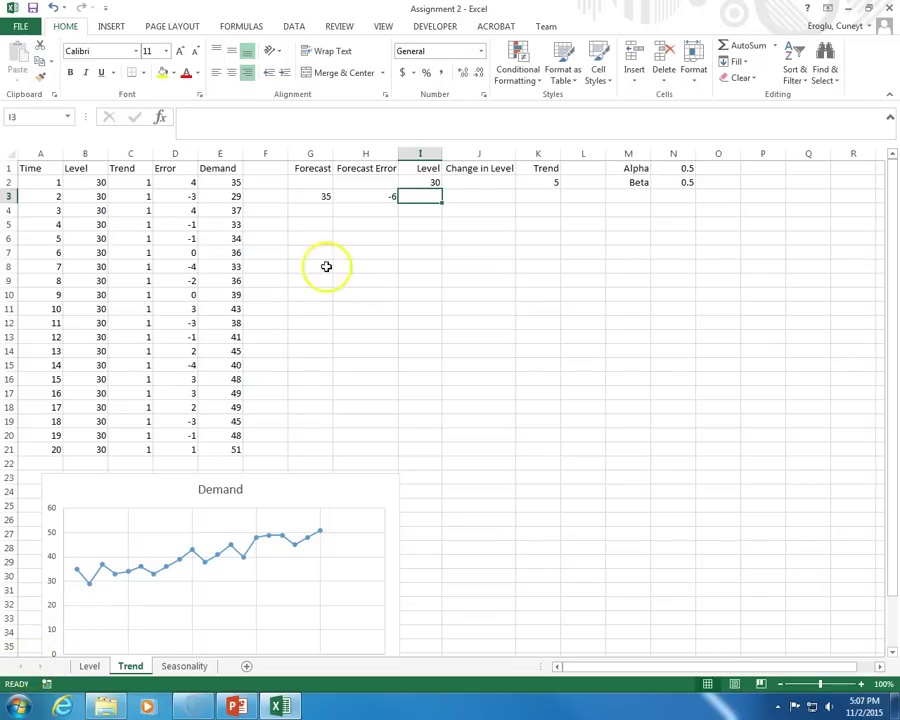
click(420, 197)
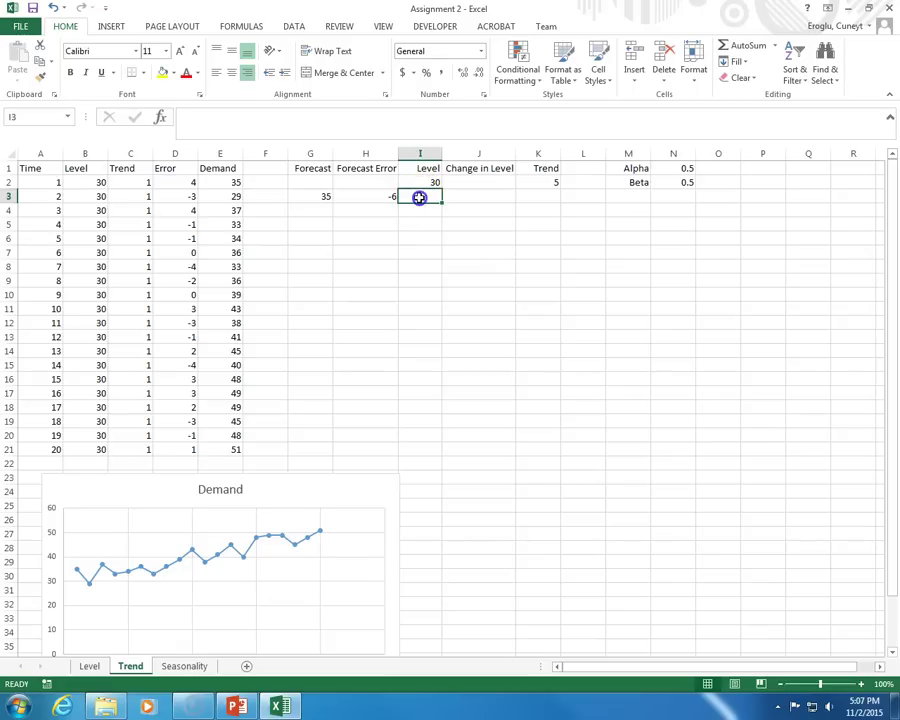
text(=)
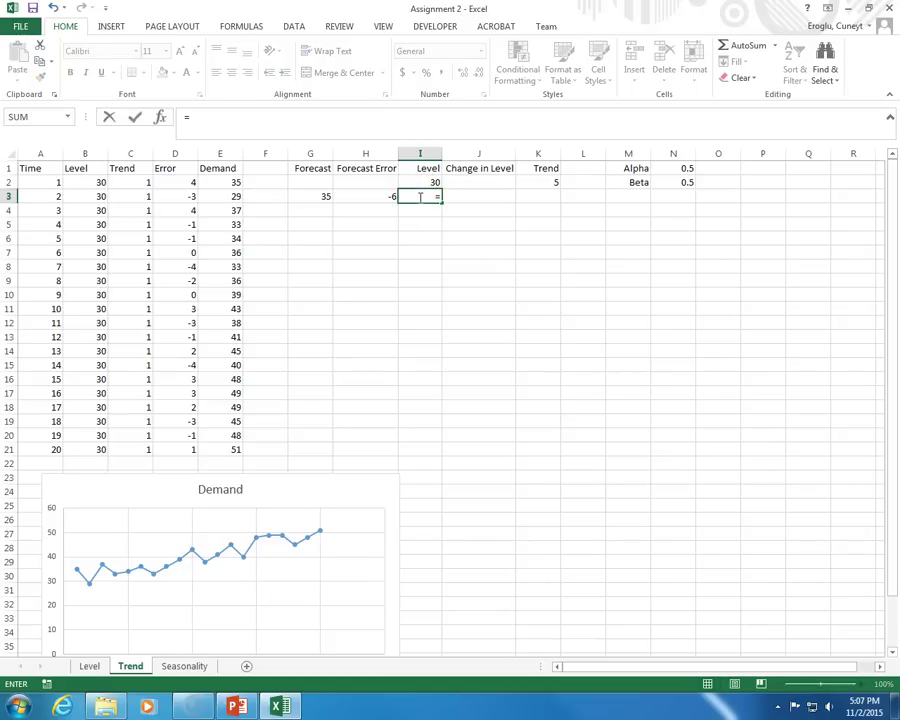
click(304, 196)
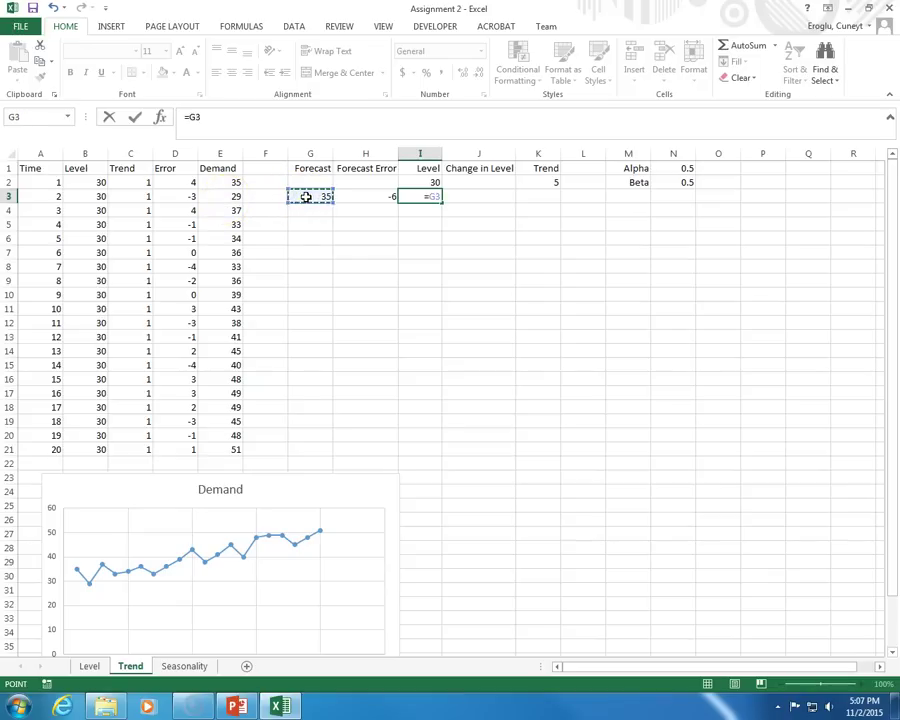
text(+)
click(675, 168)
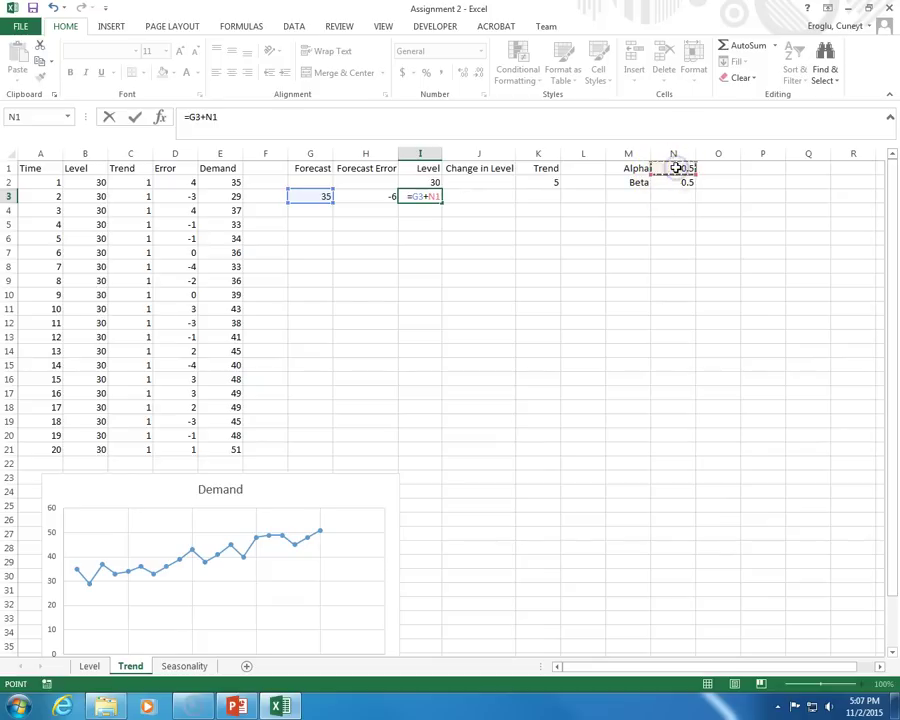
text(*)
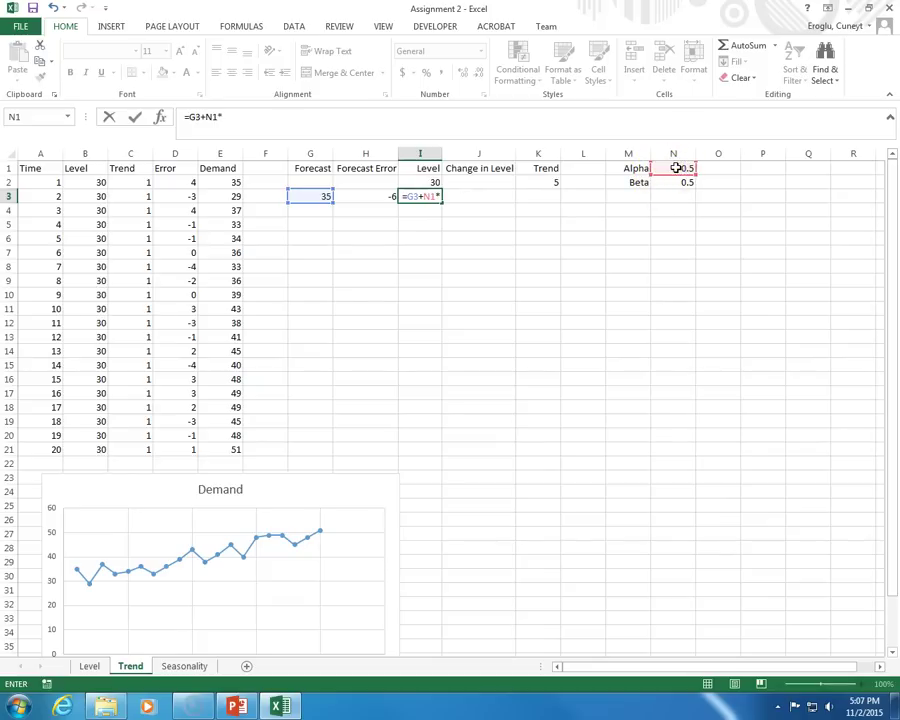
click(381, 197)
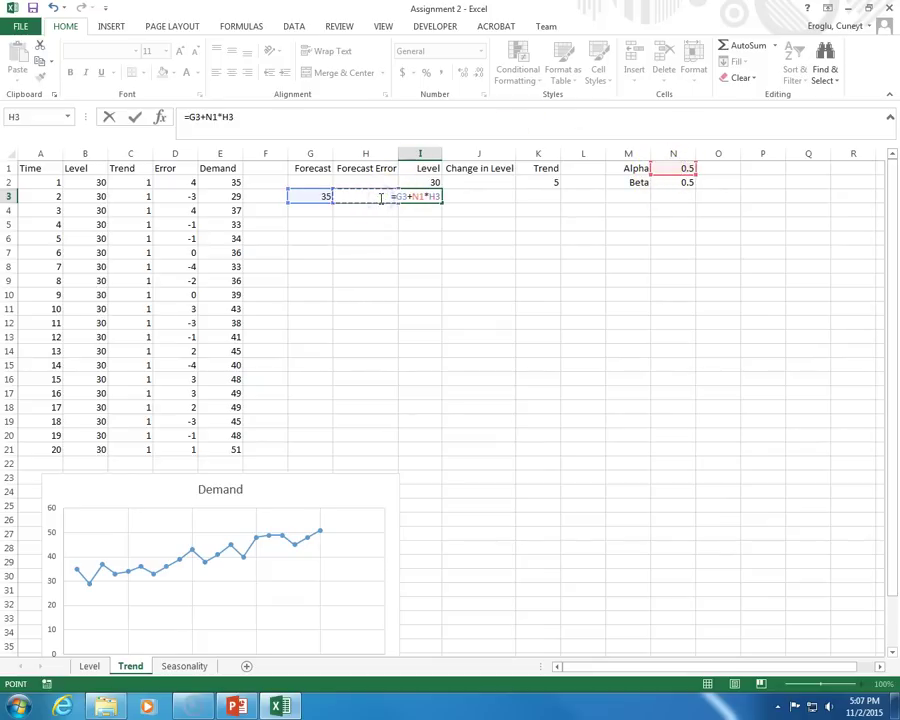
key(Return)
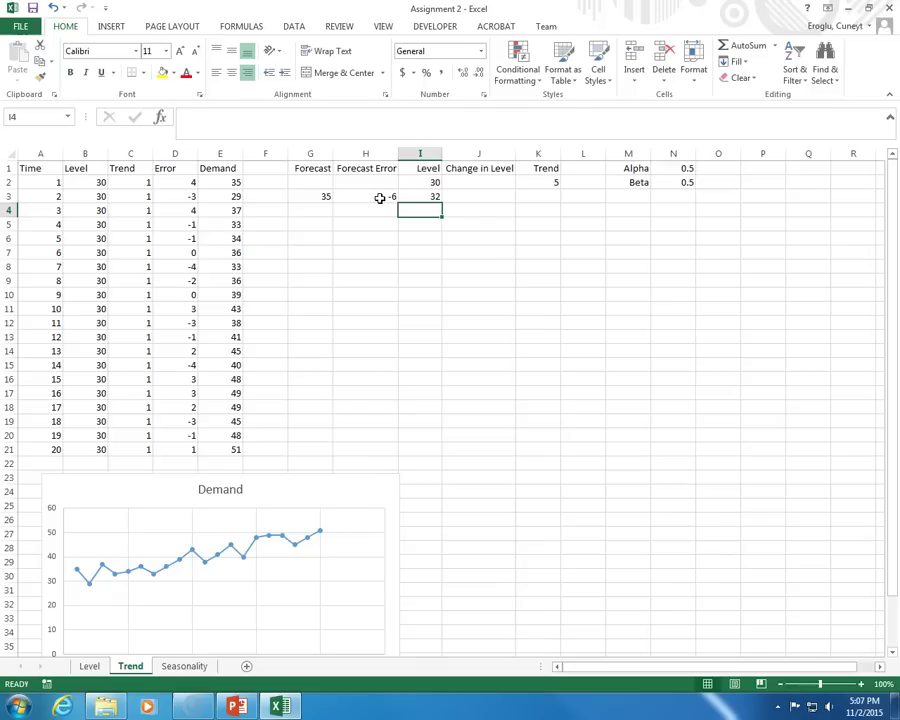
- Lock the row of the Alpha reference in the I3 level formula, making it =G3+N$1*H3
click(420, 196)
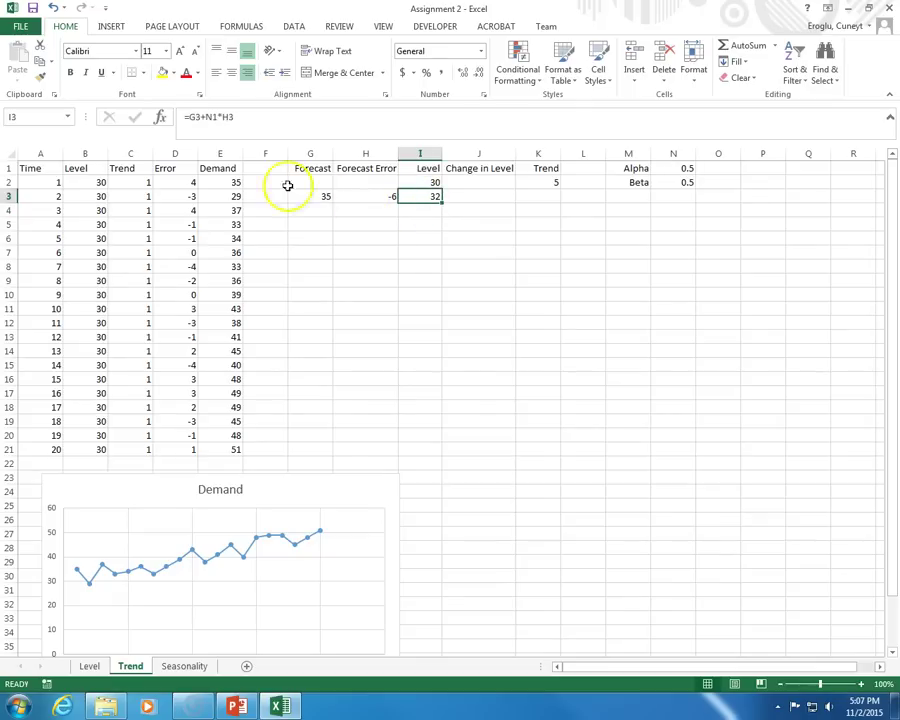
click(209, 116)
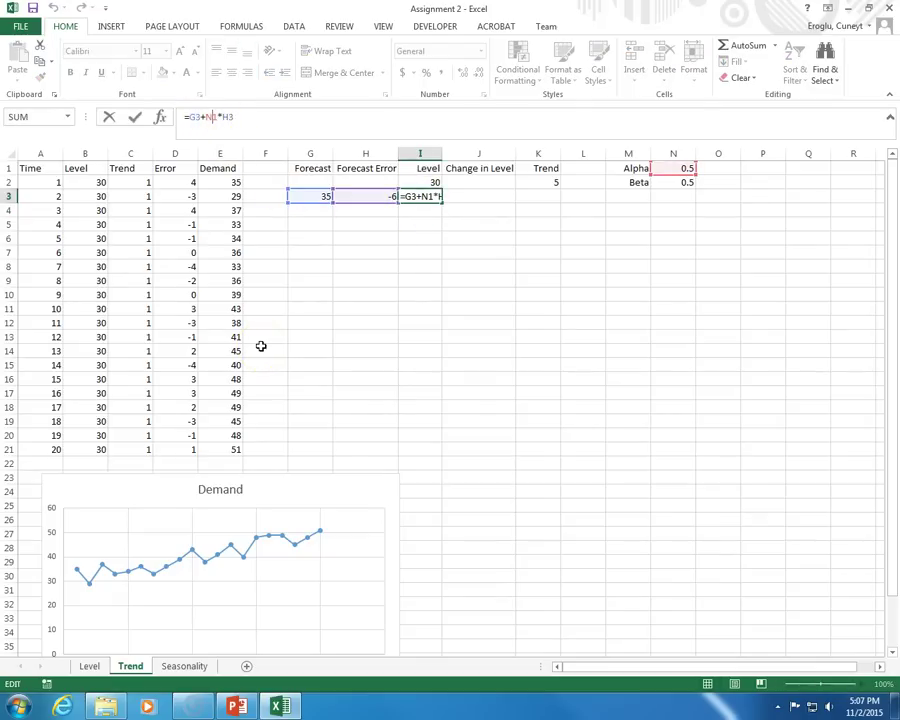
text($)
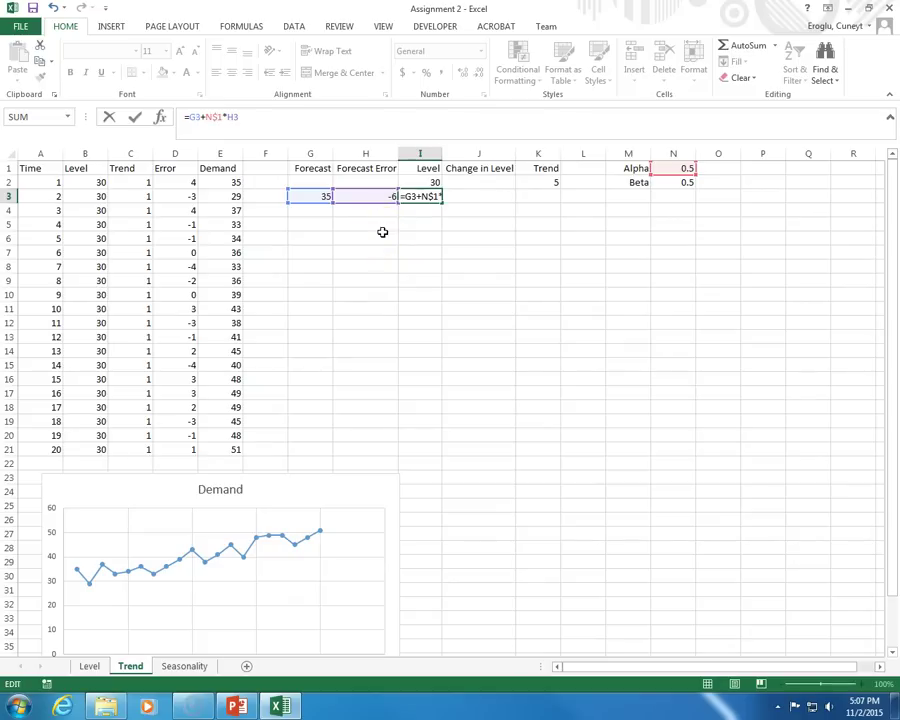
key(Return)
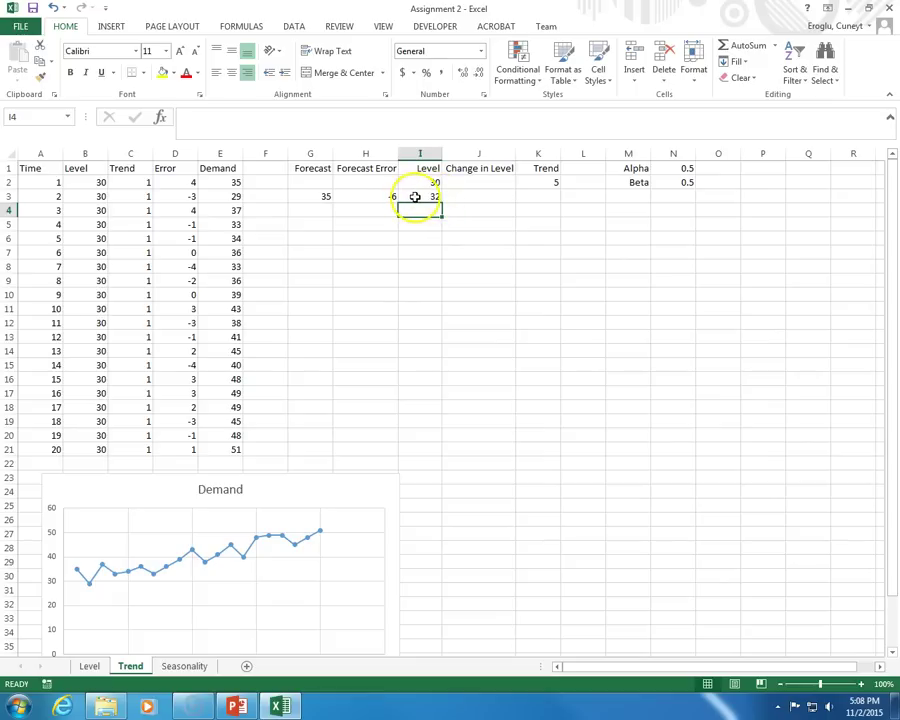
- Calculate the period 2 change in level in J3 as the current level minus the previous level, =I3-I2
click(466, 194)
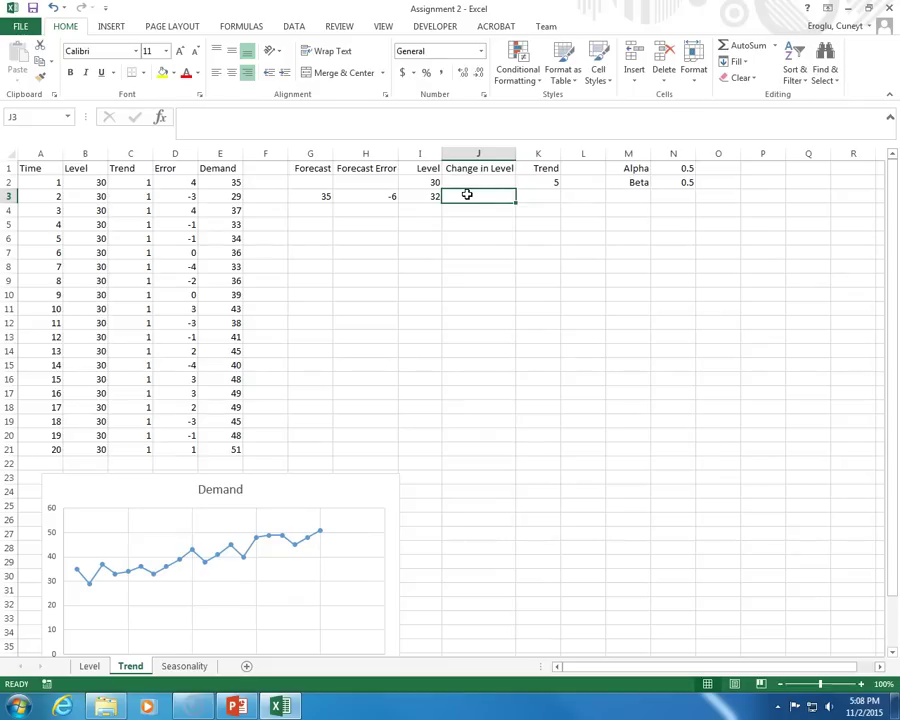
text(=)
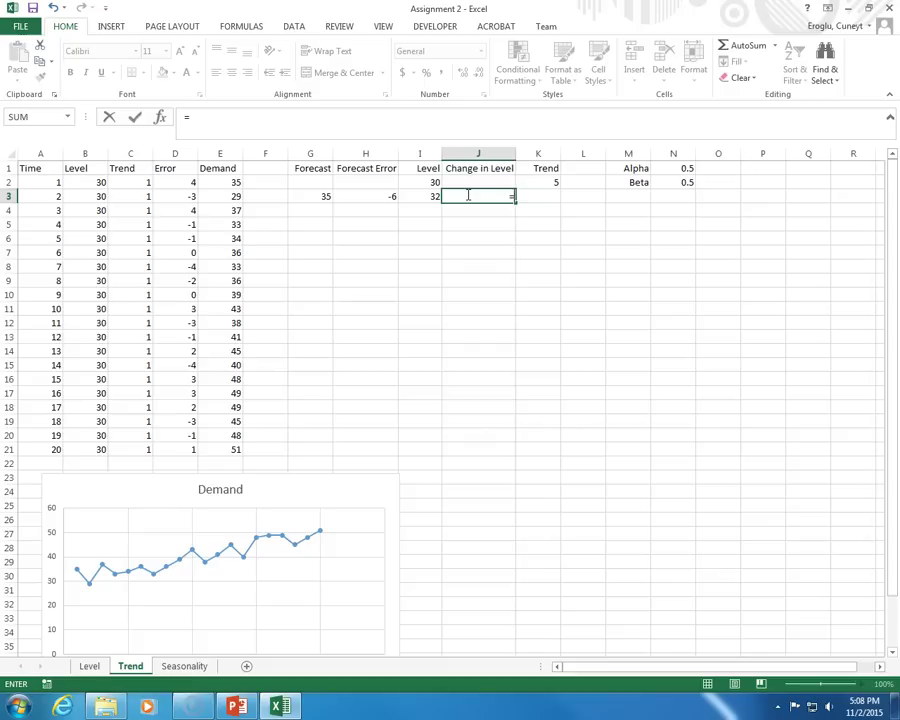
click(416, 196)
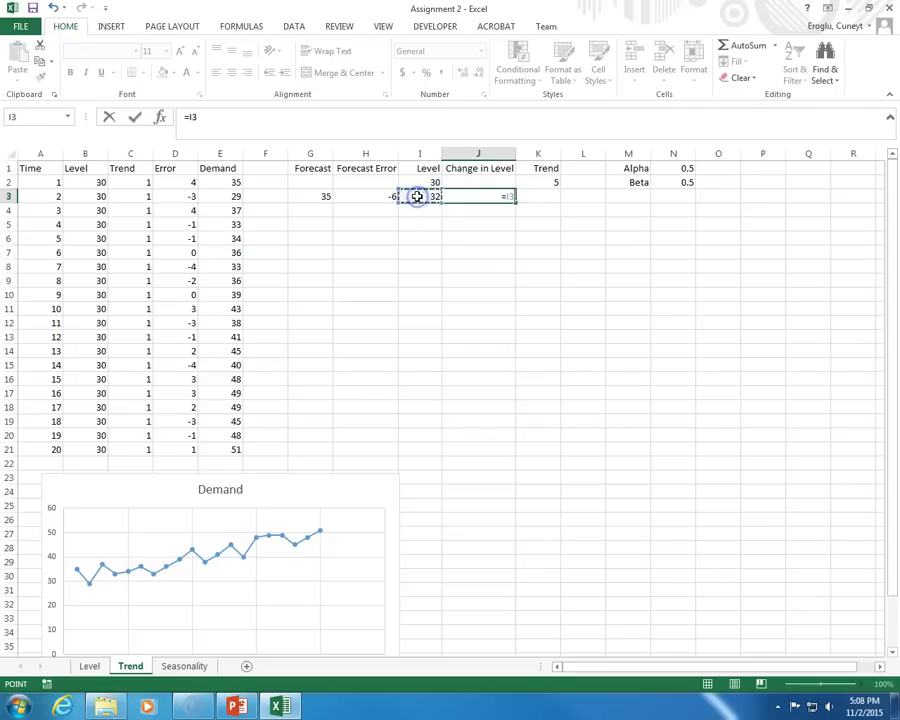
text(-)
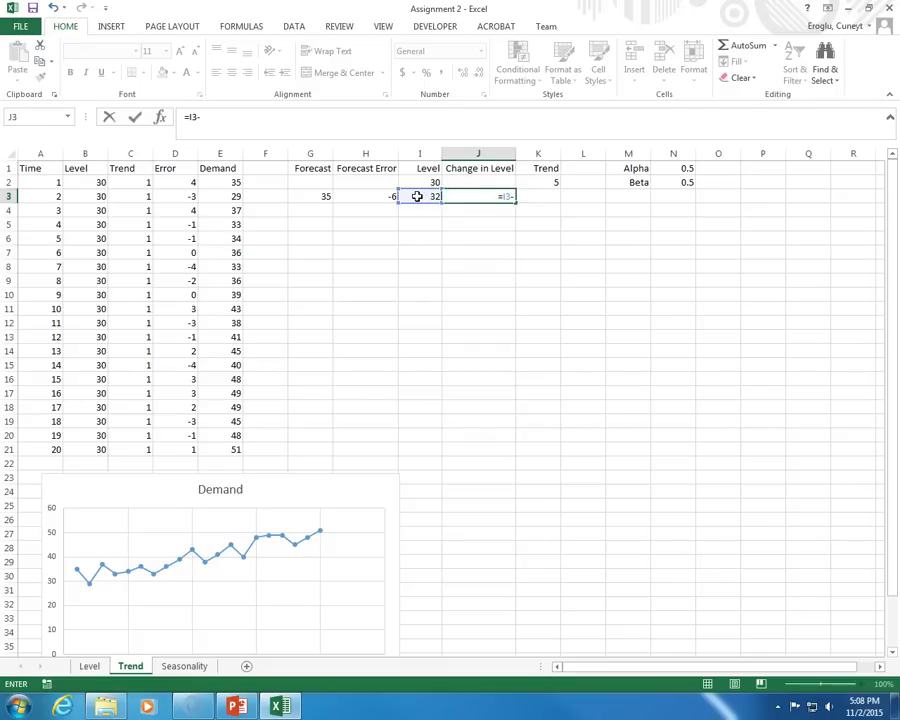
click(417, 180)
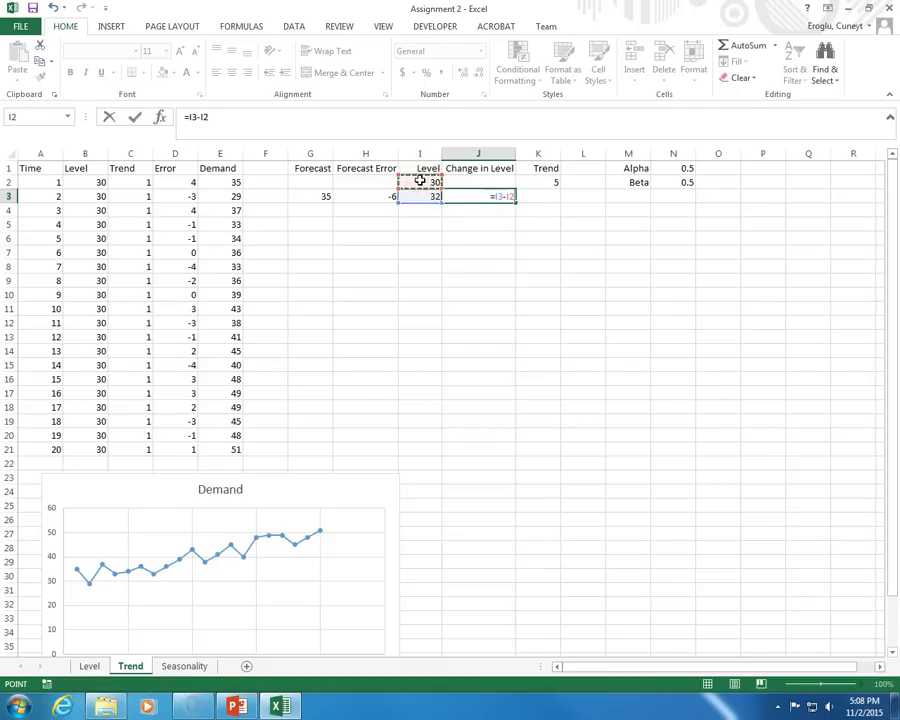
key(Return)
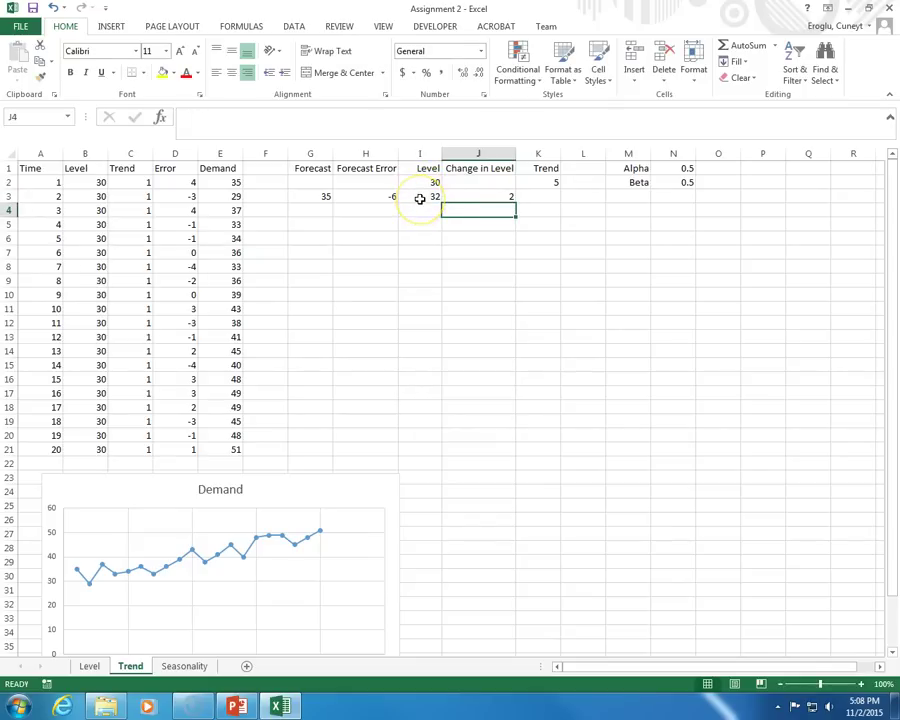
drag(420, 182, 425, 194)
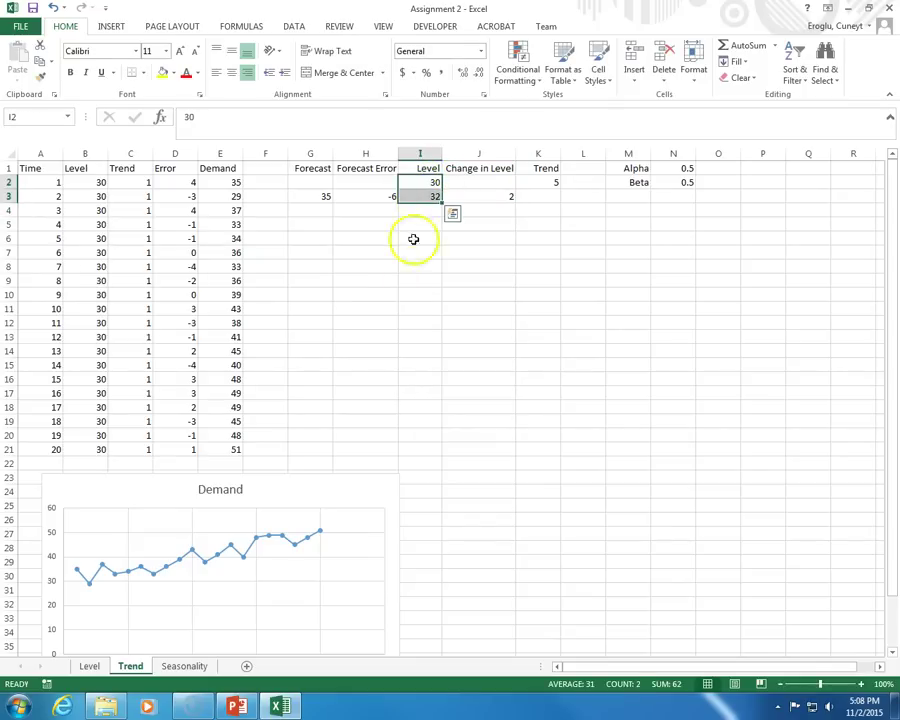
click(416, 196)
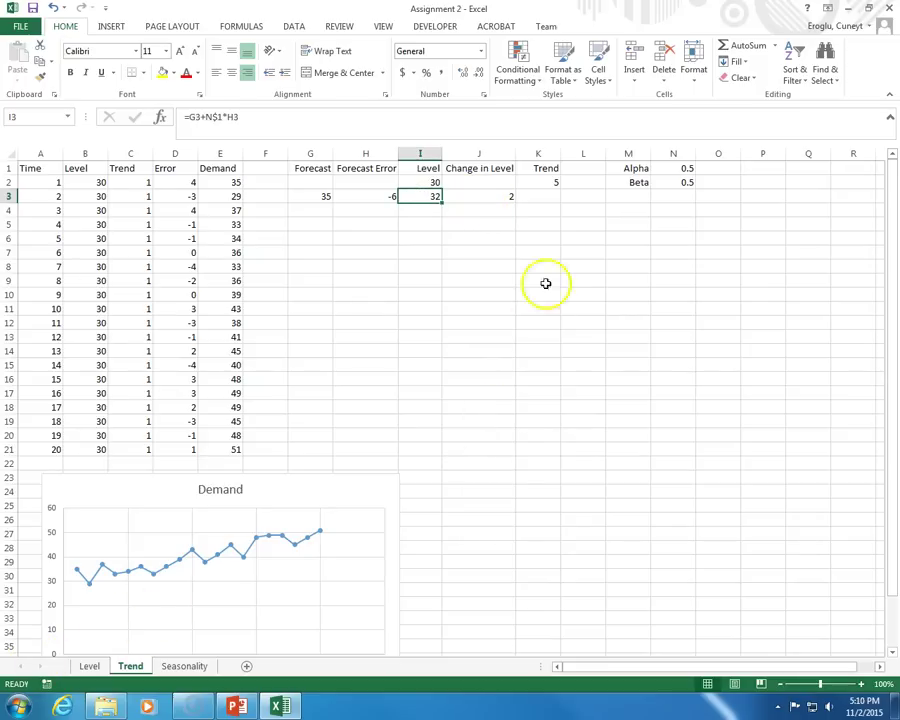
- Calculate the period 2 trend in K3 as the previous trend plus Beta times the change-in-level difference, =K2+N2*(J3-K2)
click(540, 197)
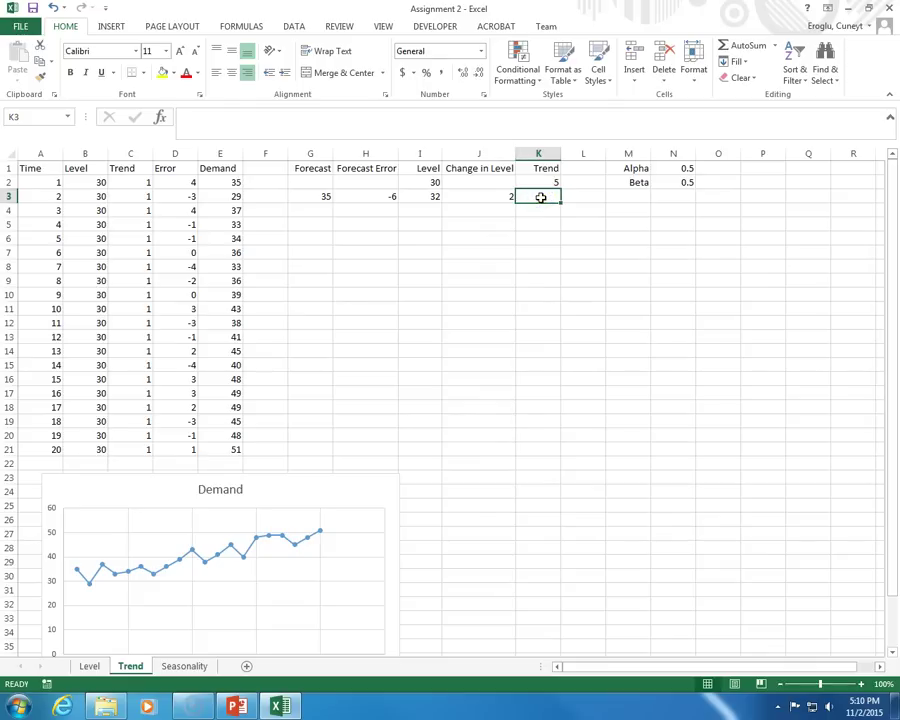
text(=)
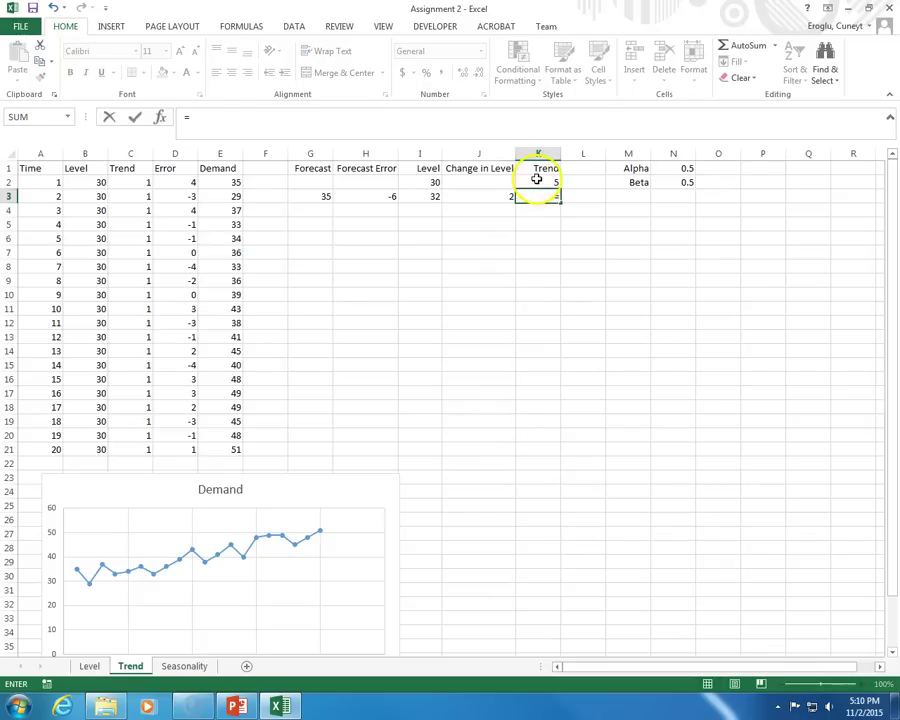
click(535, 181)
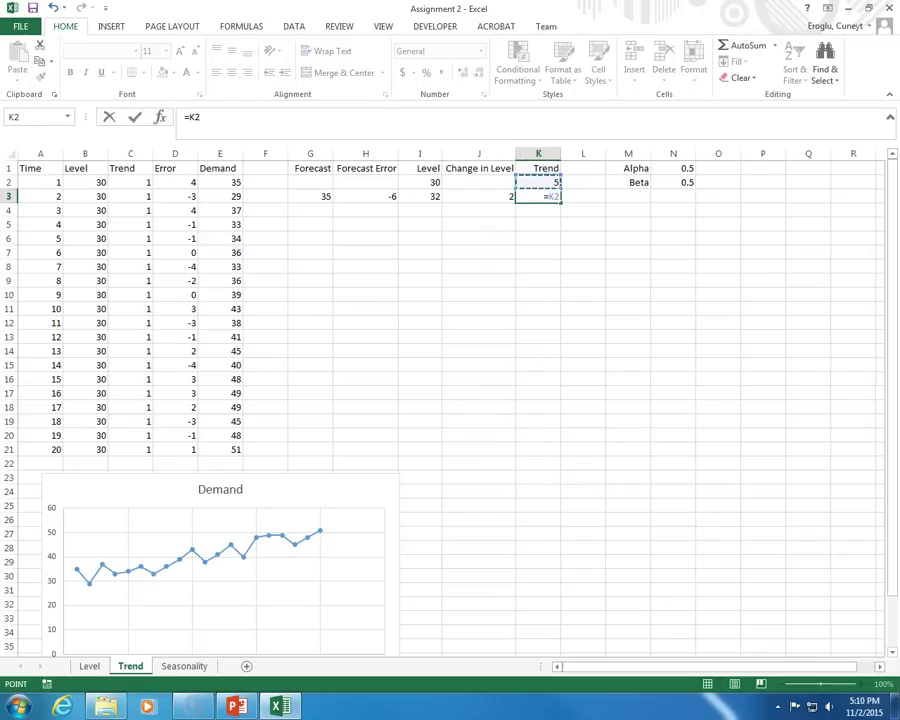
text(+)
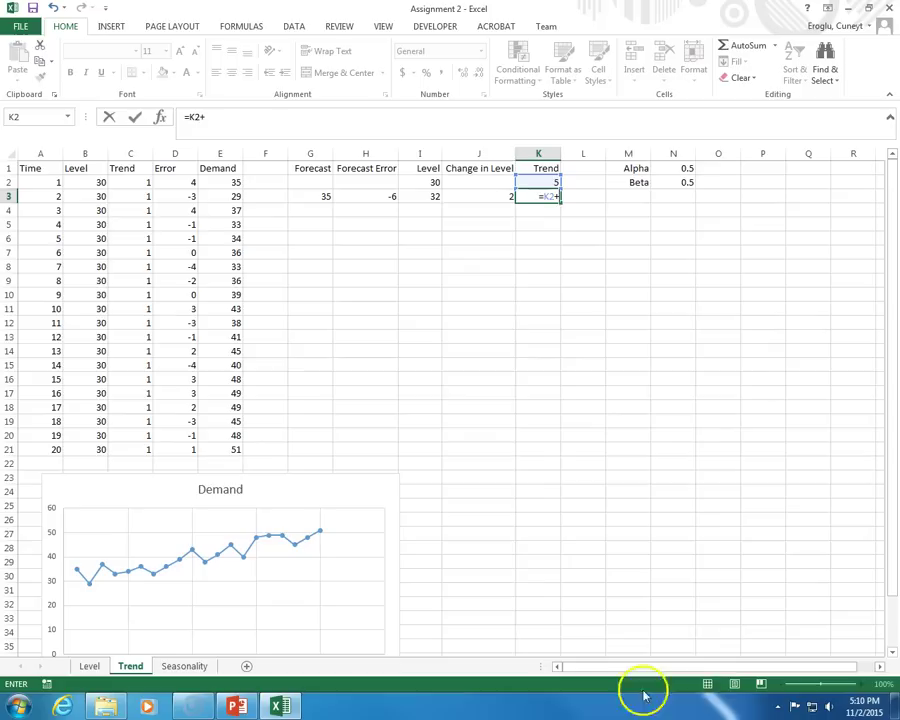
click(683, 183)
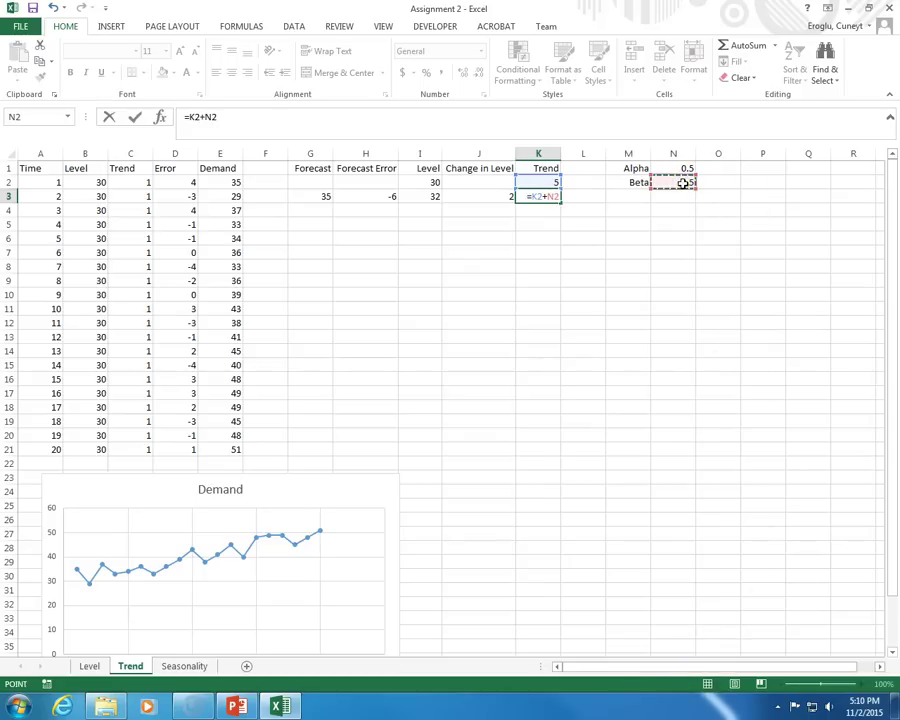
text(*)
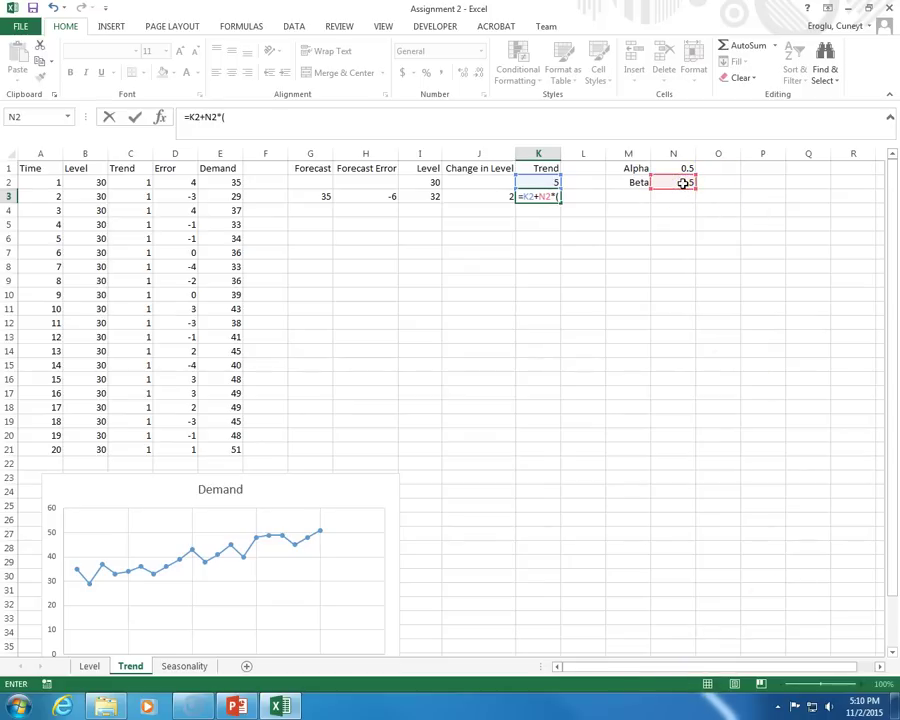
text(()
click(496, 196)
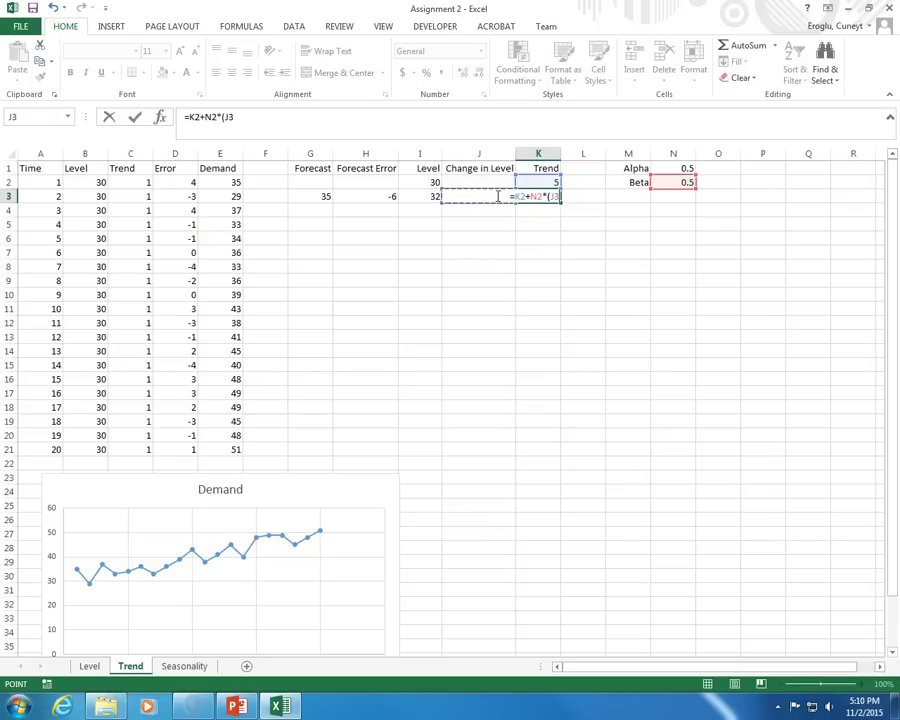
text(-)
click(531, 181)
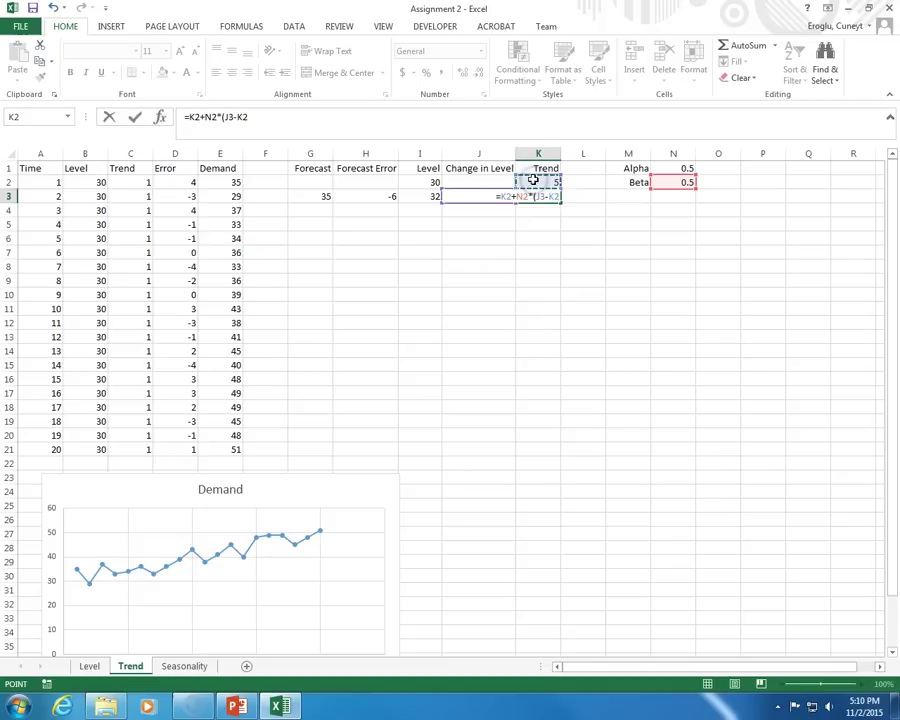
text())
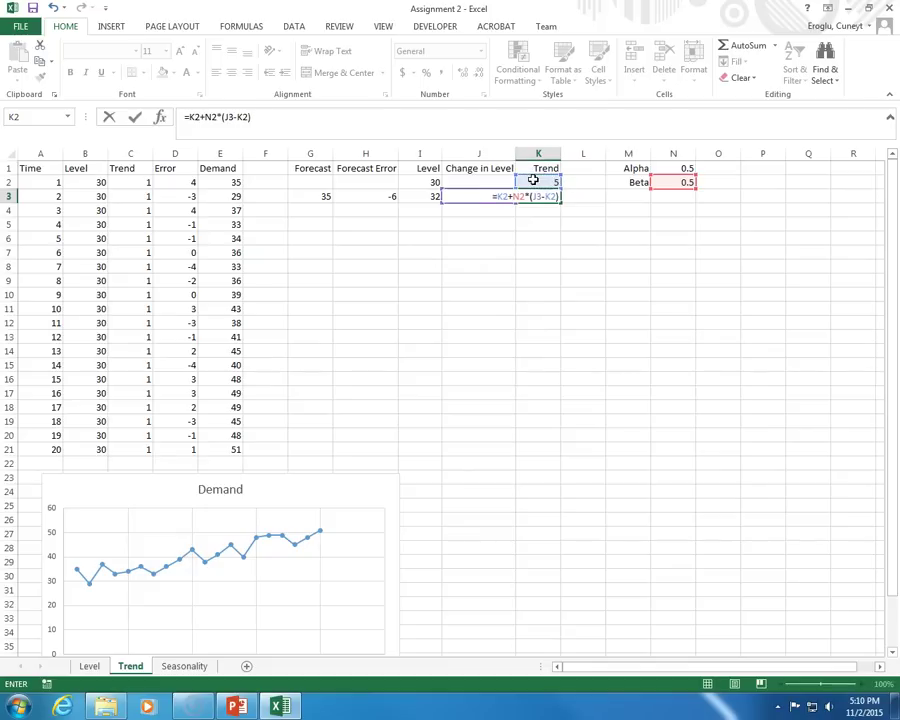
key(Return)
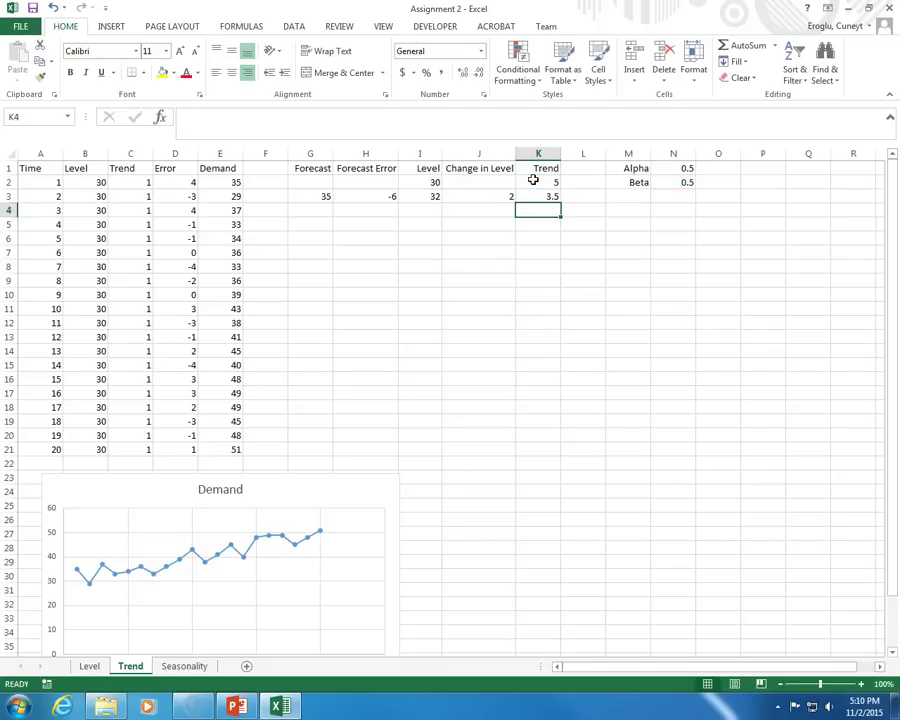
- Lock the row of the Beta reference in the K3 trend formula, making it =K2+N$2*(J3-K2)
key(Up)
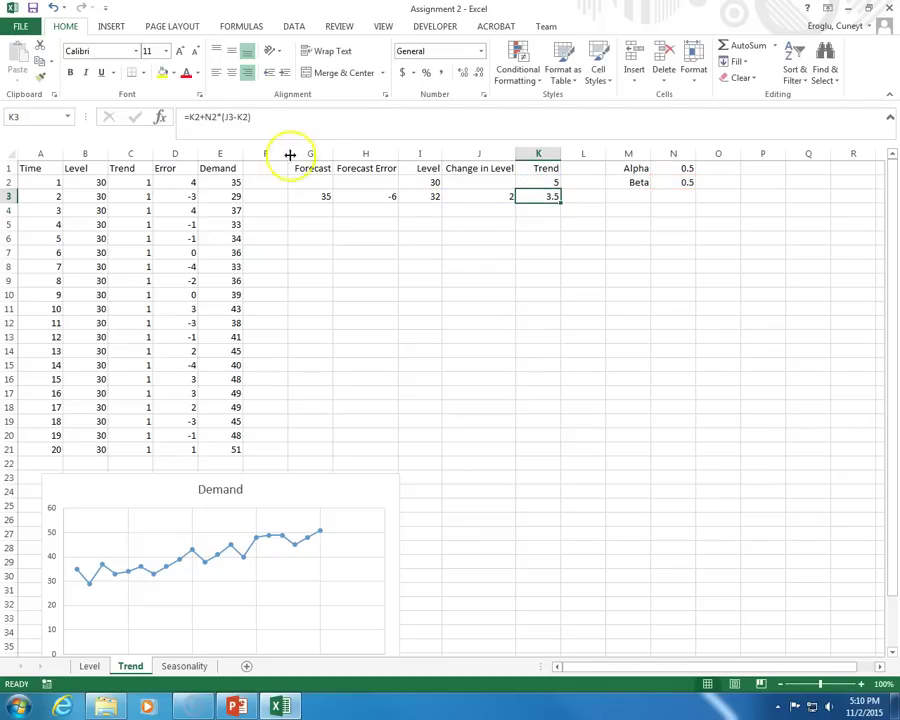
click(212, 117)
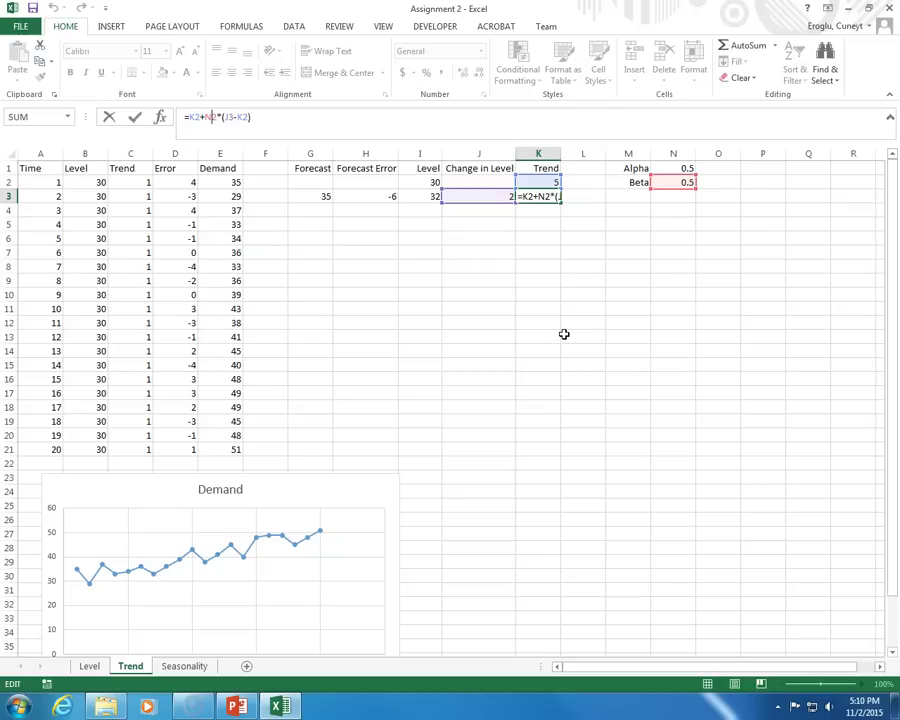
text($)
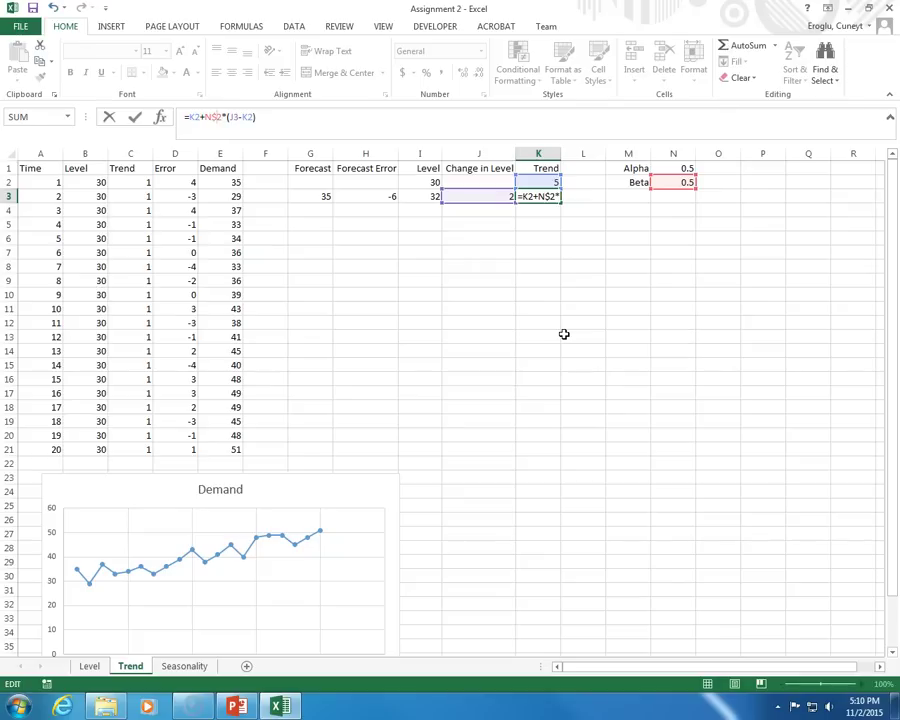
key(Return)
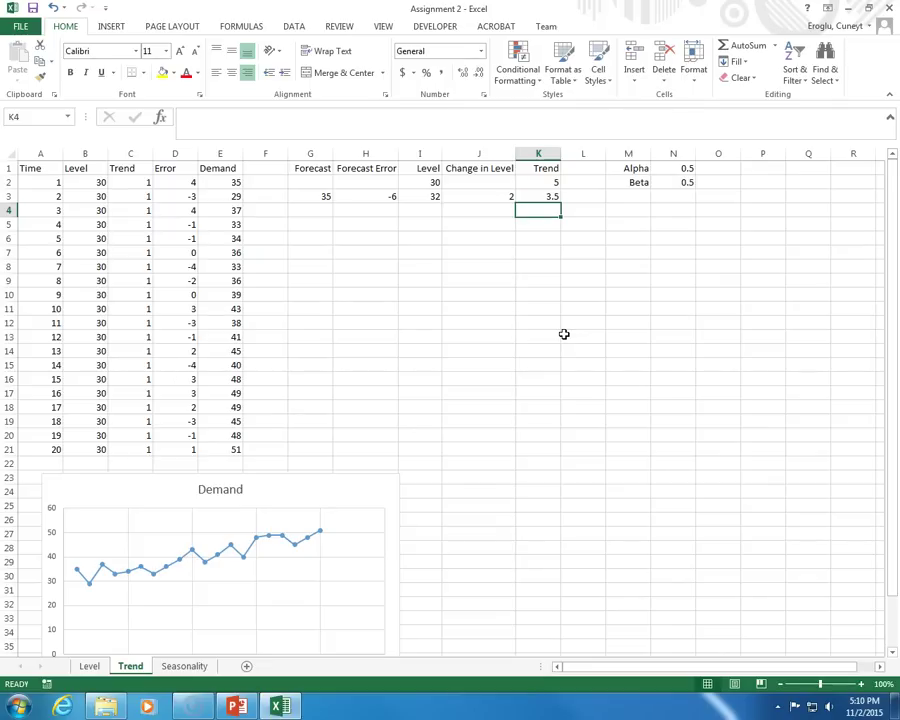
- Fill the period 2 formulas in G3:K3 down through row 21 to cover all 20 periods
click(310, 197)
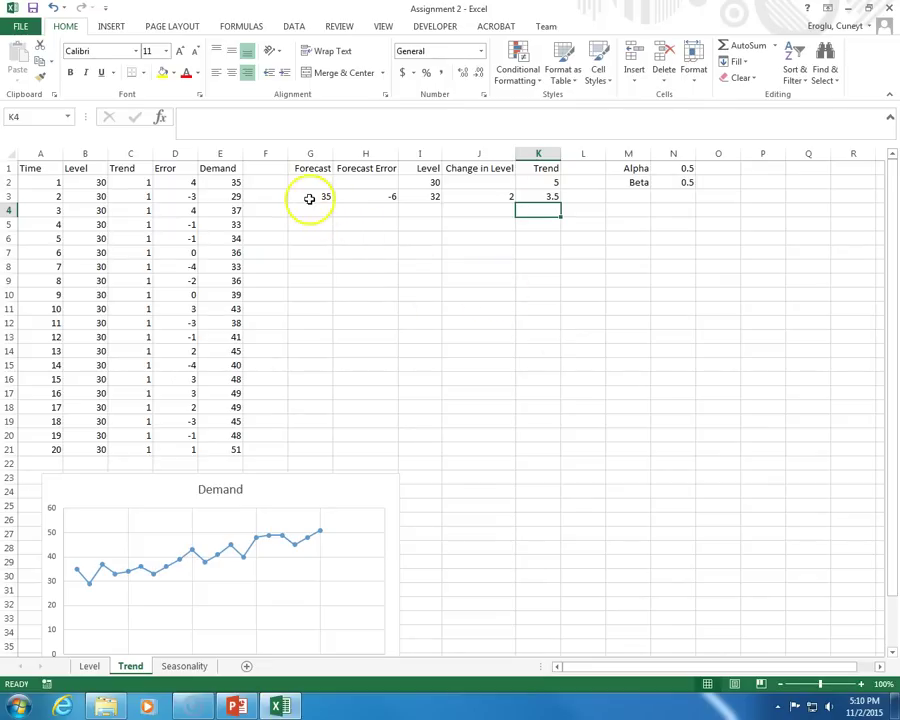
drag(336, 198, 522, 193)
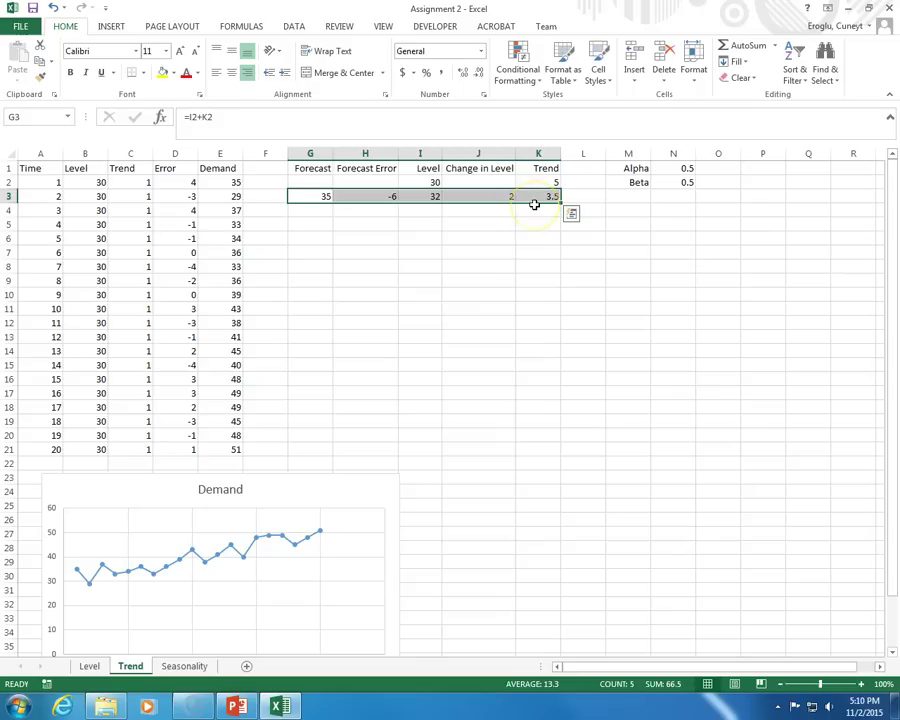
click(418, 182)
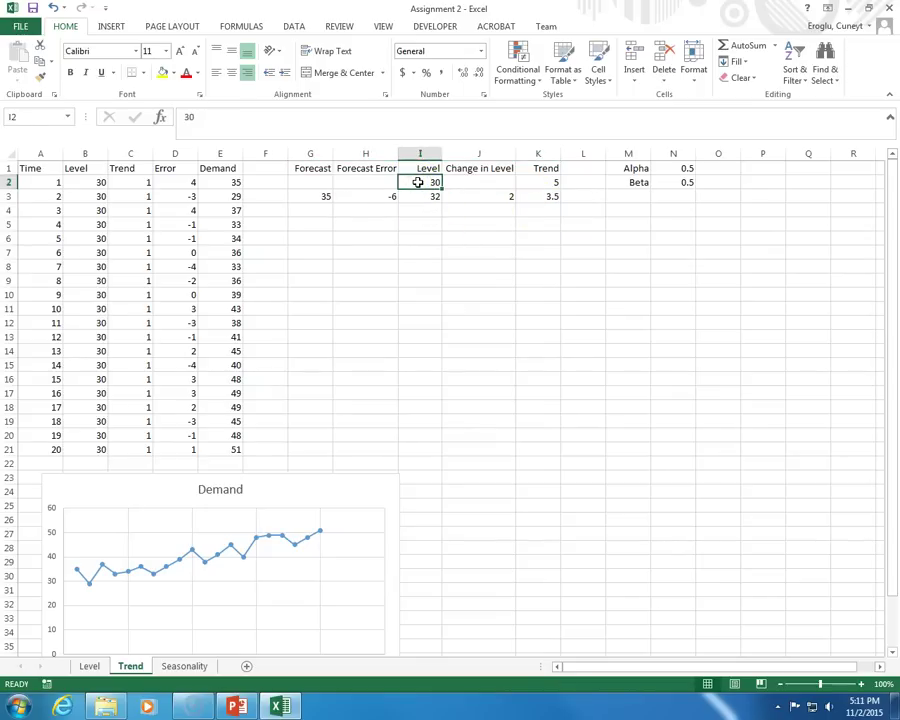
click(418, 197)
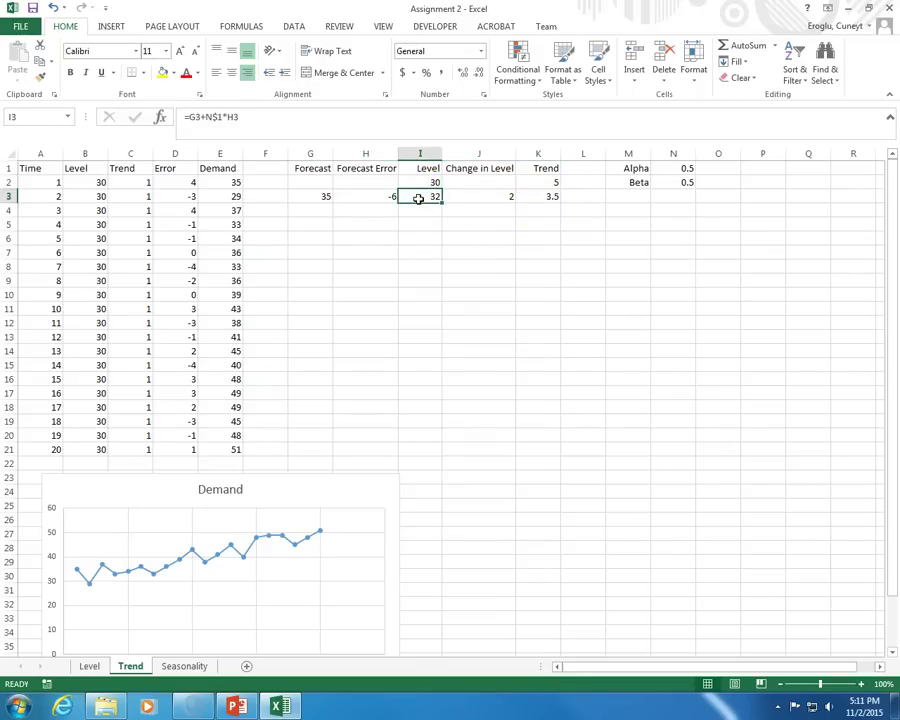
click(537, 182)
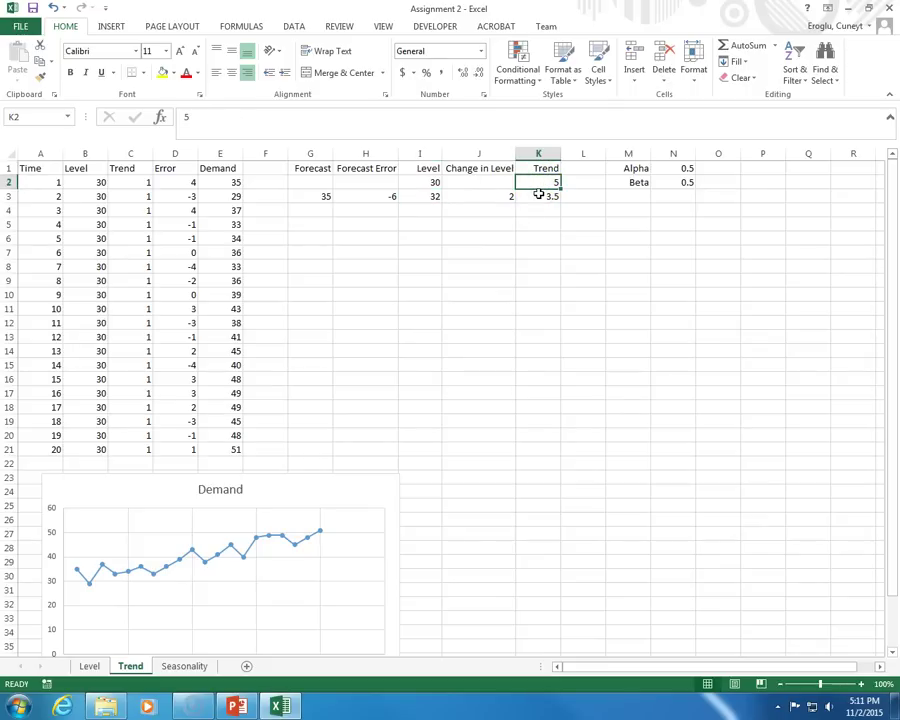
click(538, 194)
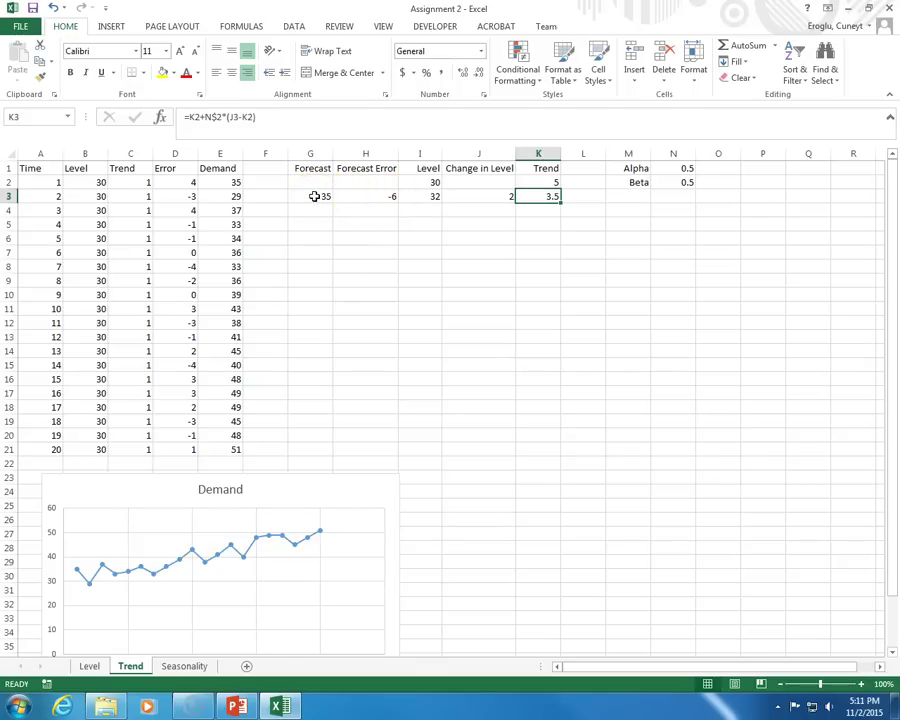
drag(314, 196, 532, 451)
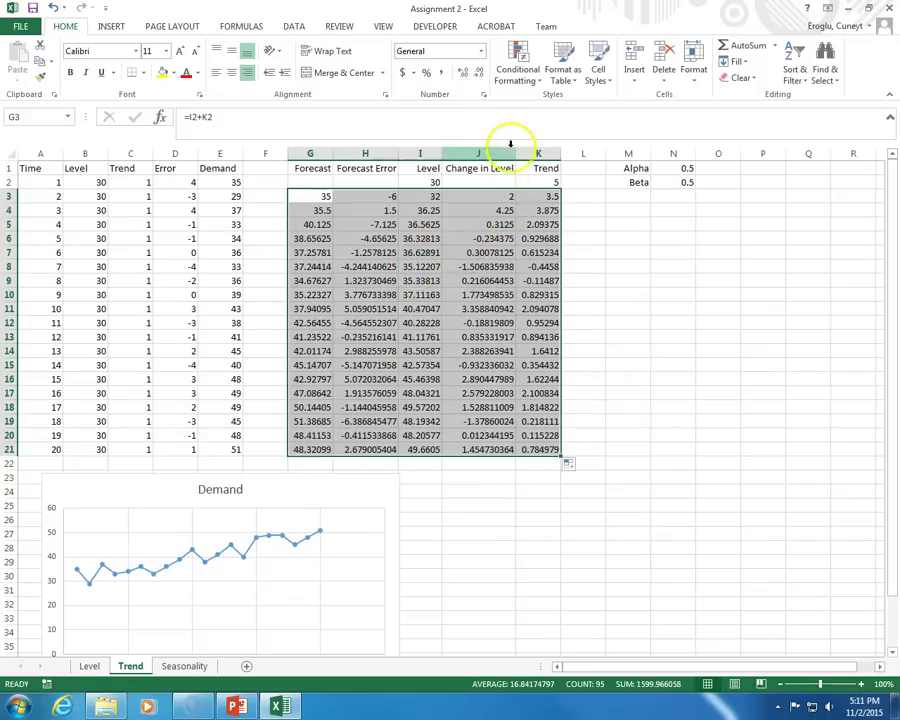
- Format the filled range G3:K21 as Number with 2 decimal places
click(485, 97)
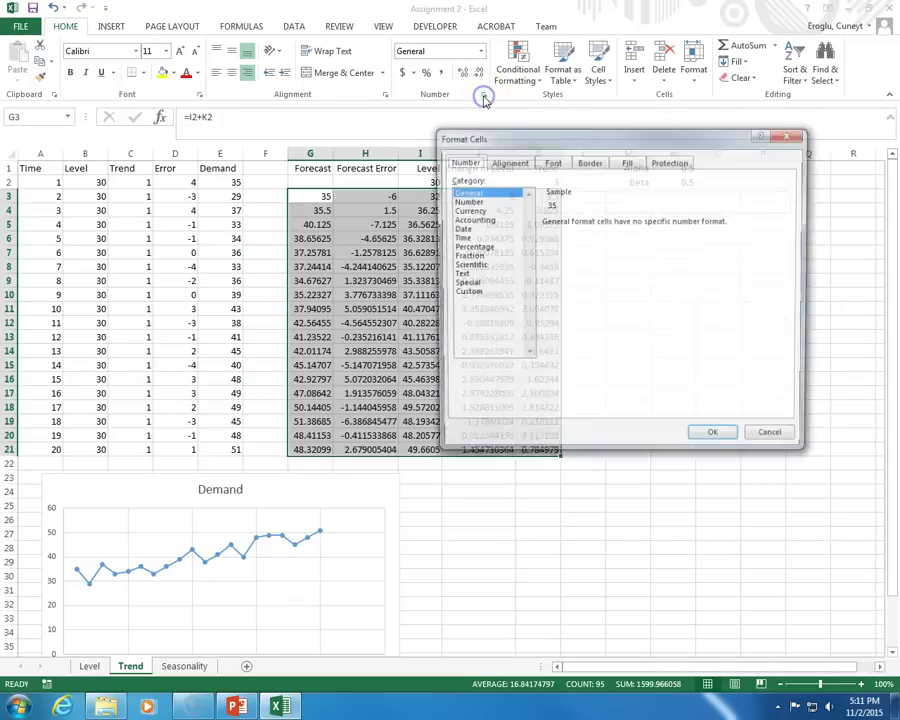
click(466, 202)
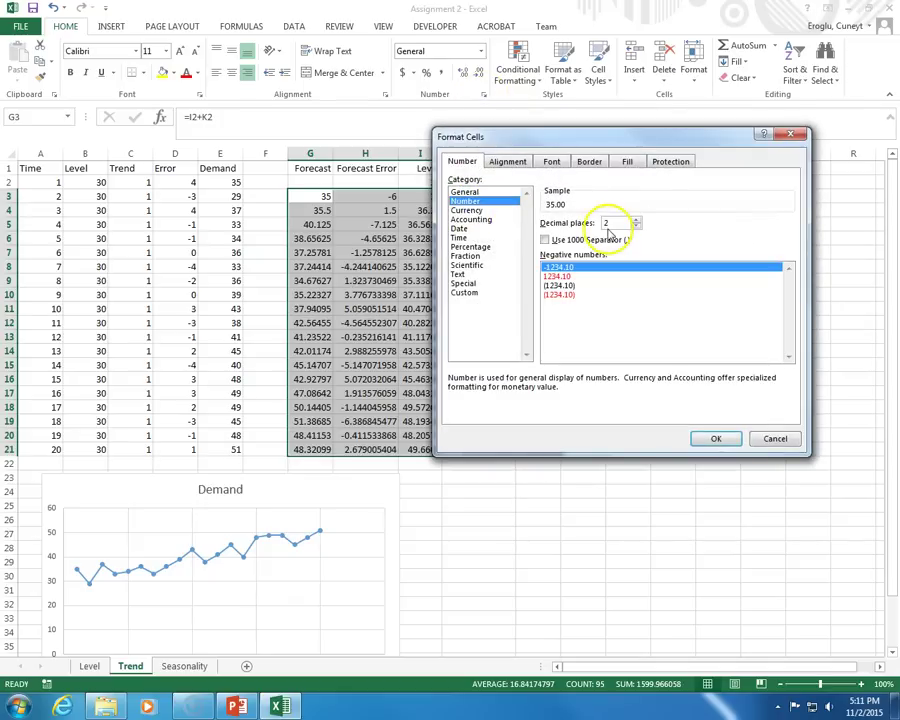
click(722, 439)
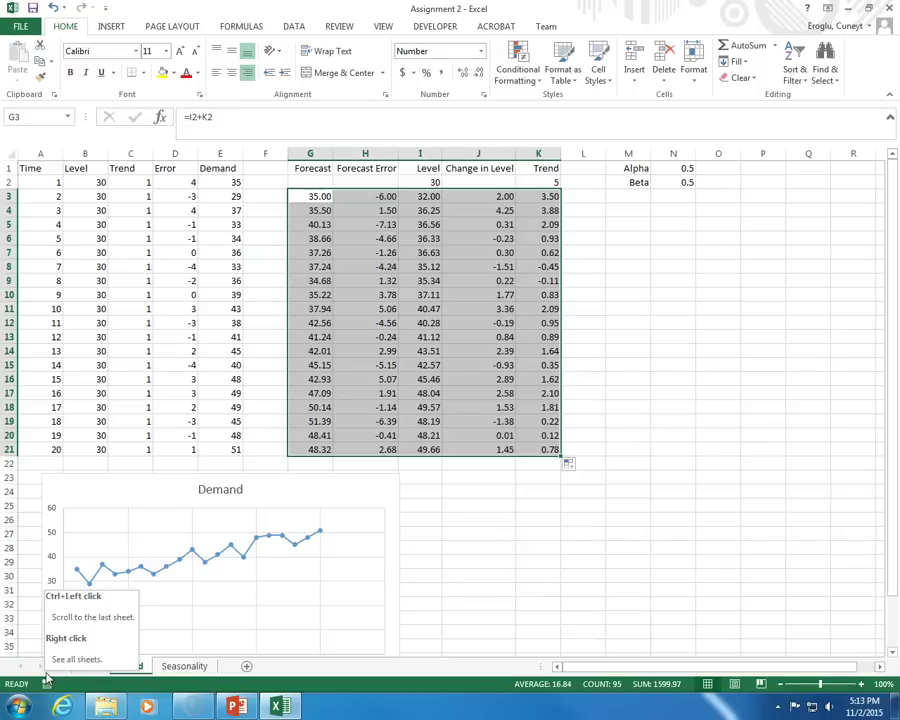
- Move the Demand chart up beside the data so it spans about columns I to P, rows 10 to 24
drag(301, 167, 280, 443)
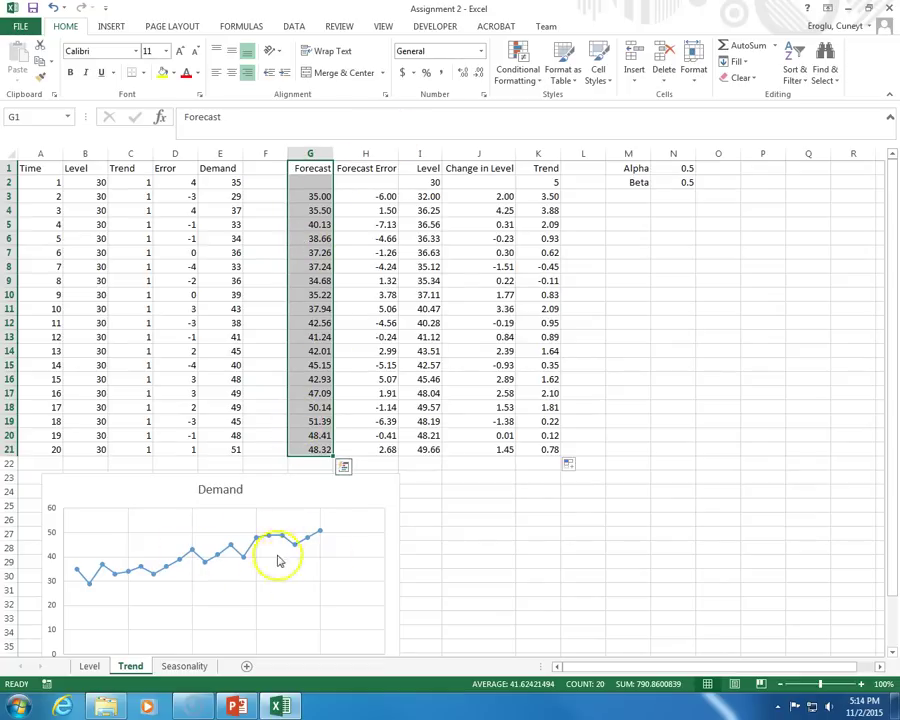
click(307, 482)
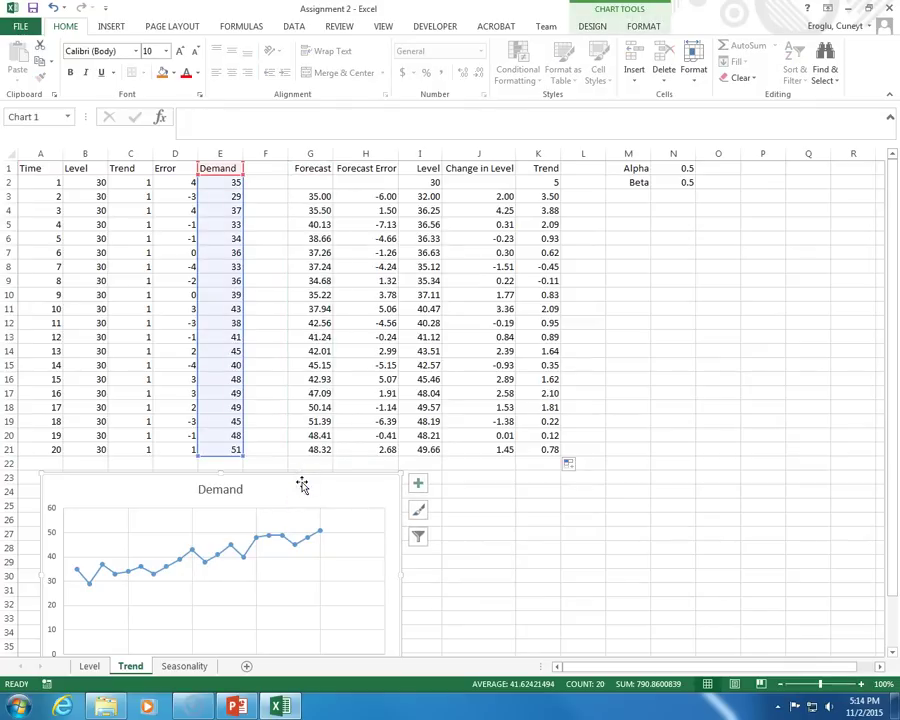
drag(302, 485, 670, 302)
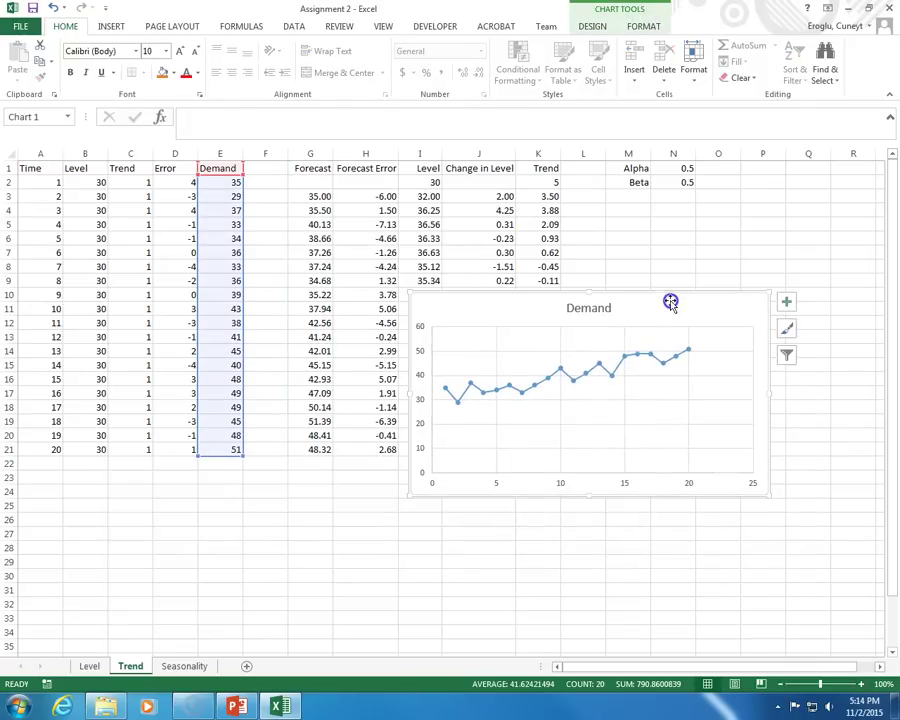
- Add a second series to the Demand chart, named from G1, with the forecast values G2:G21 as its Y values
right_click(742, 311)
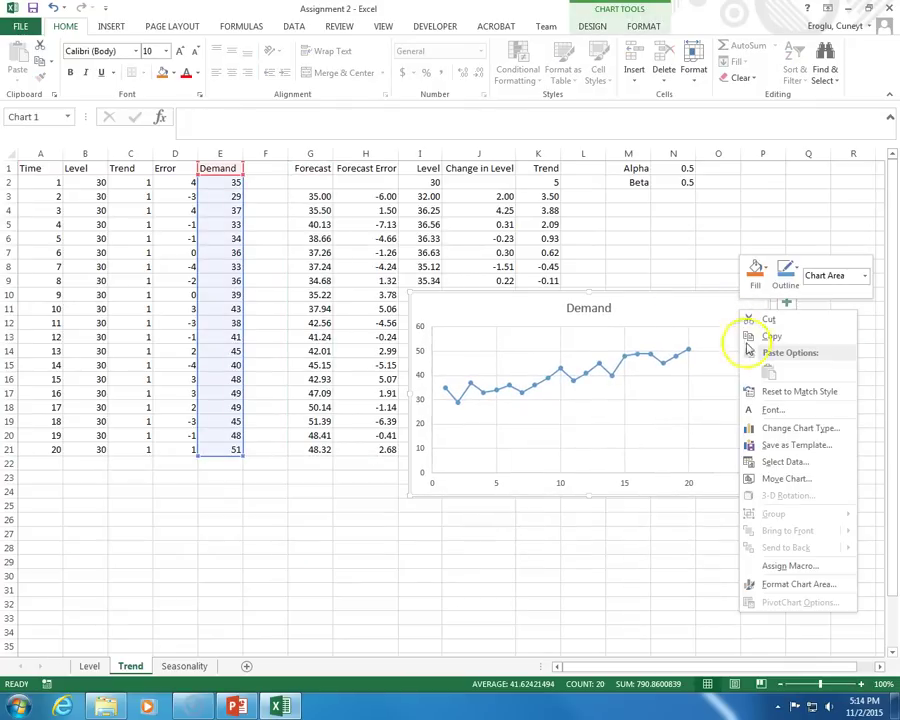
click(790, 461)
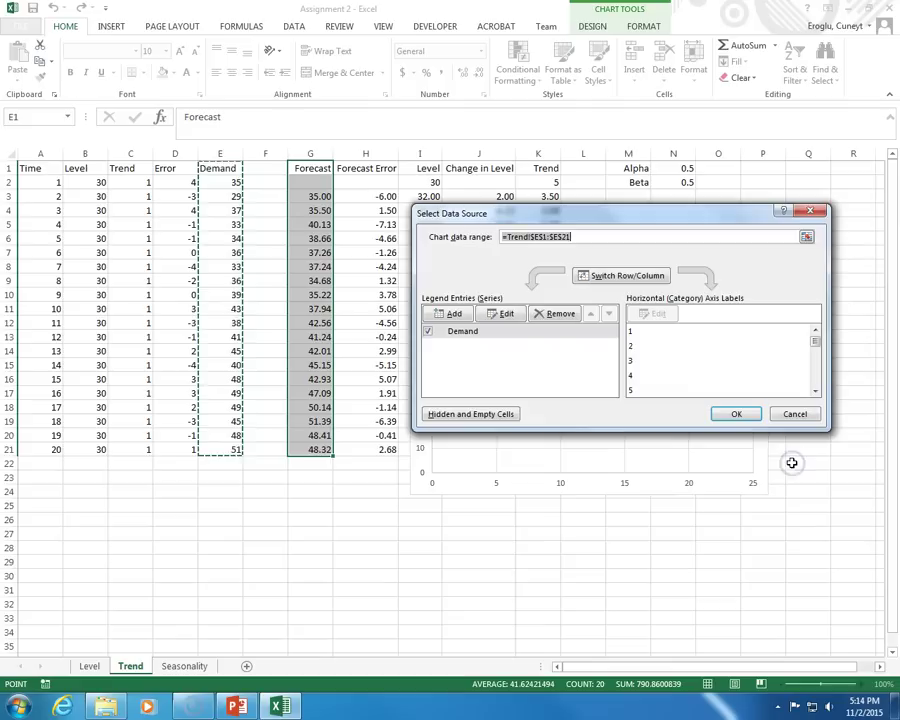
click(456, 315)
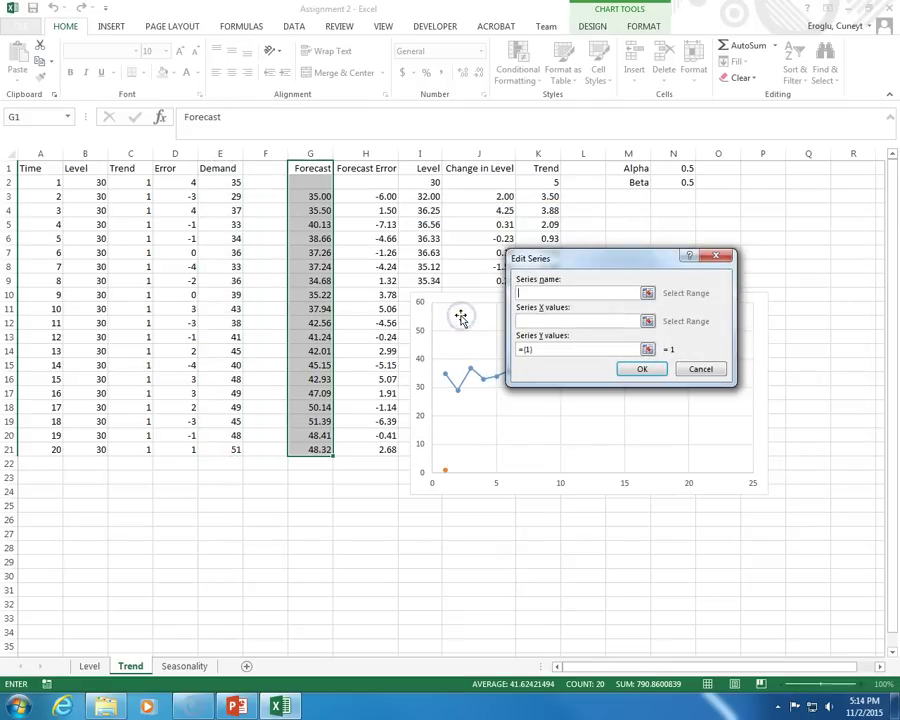
click(302, 167)
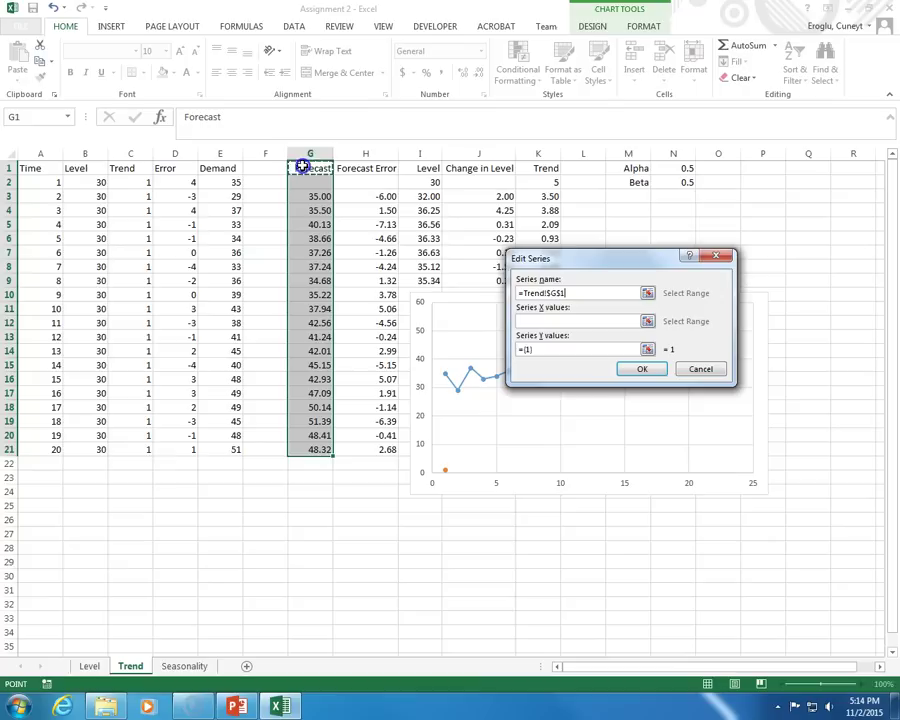
click(648, 350)
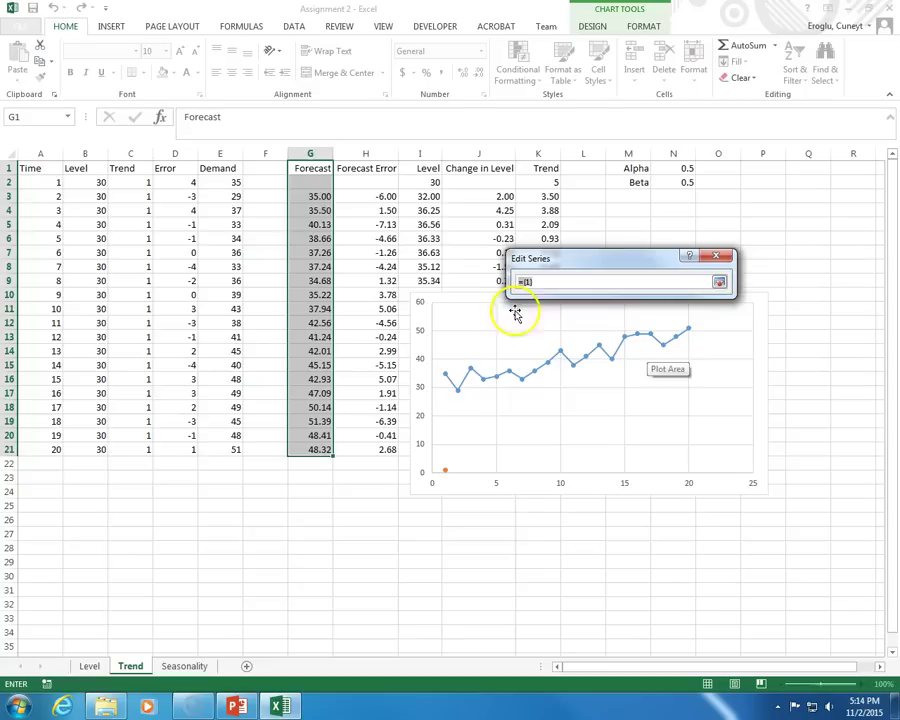
drag(314, 188, 290, 449)
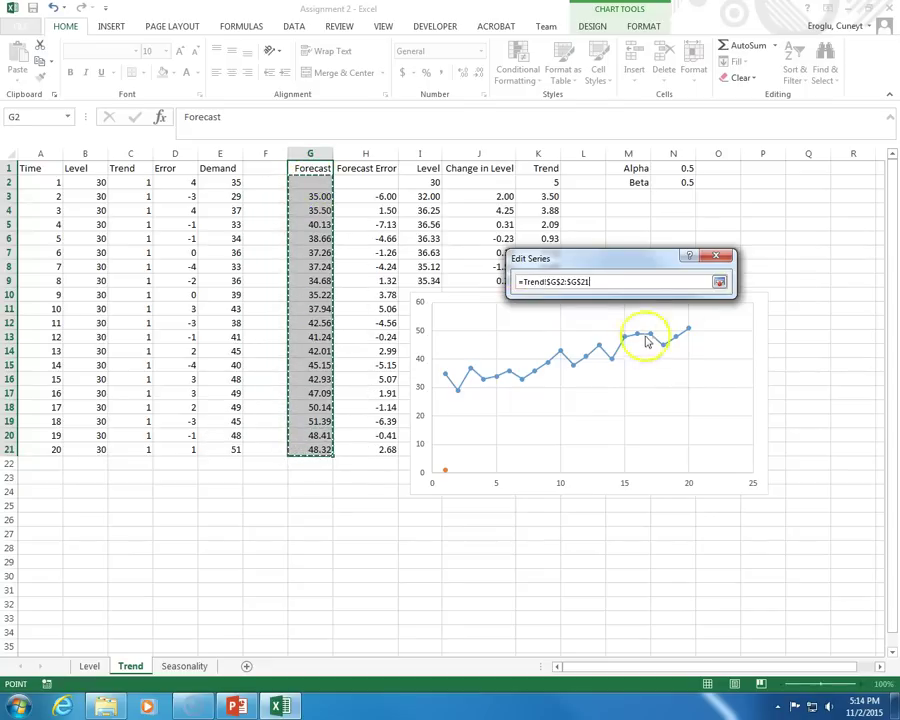
click(720, 283)
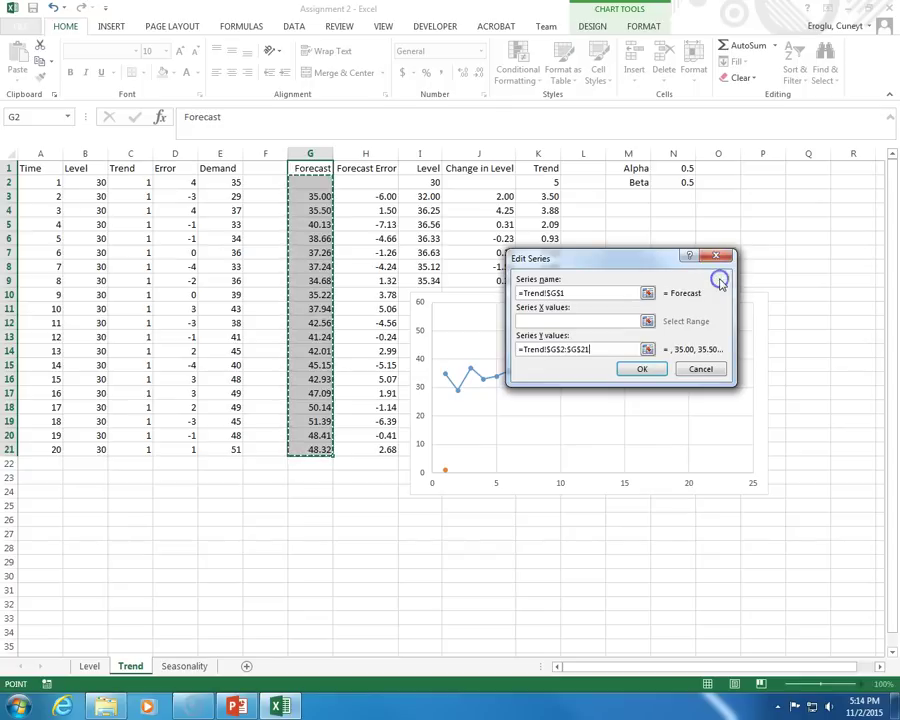
click(643, 370)
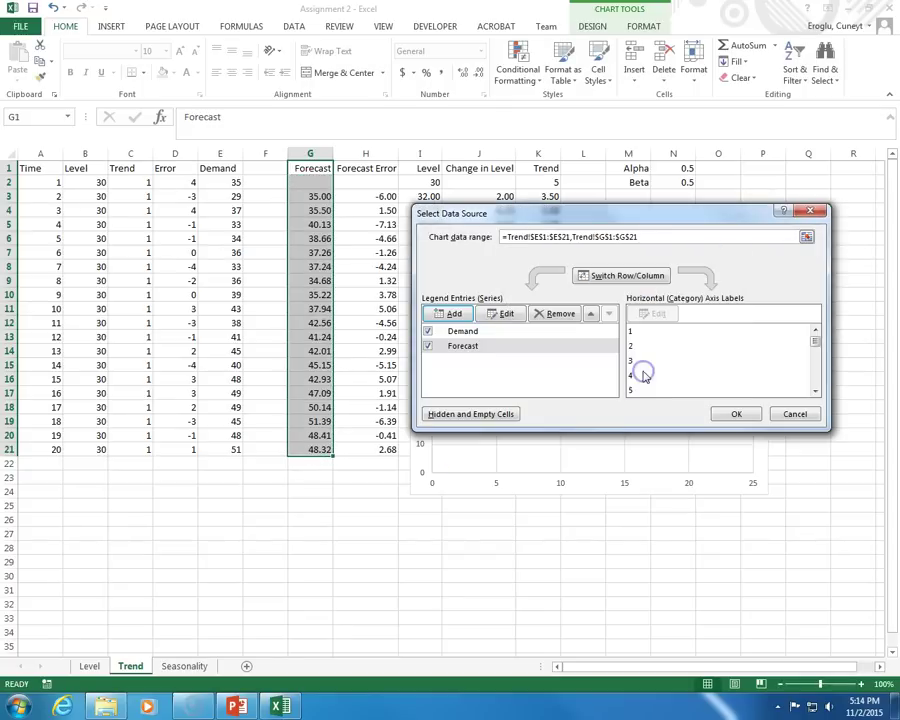
click(735, 415)
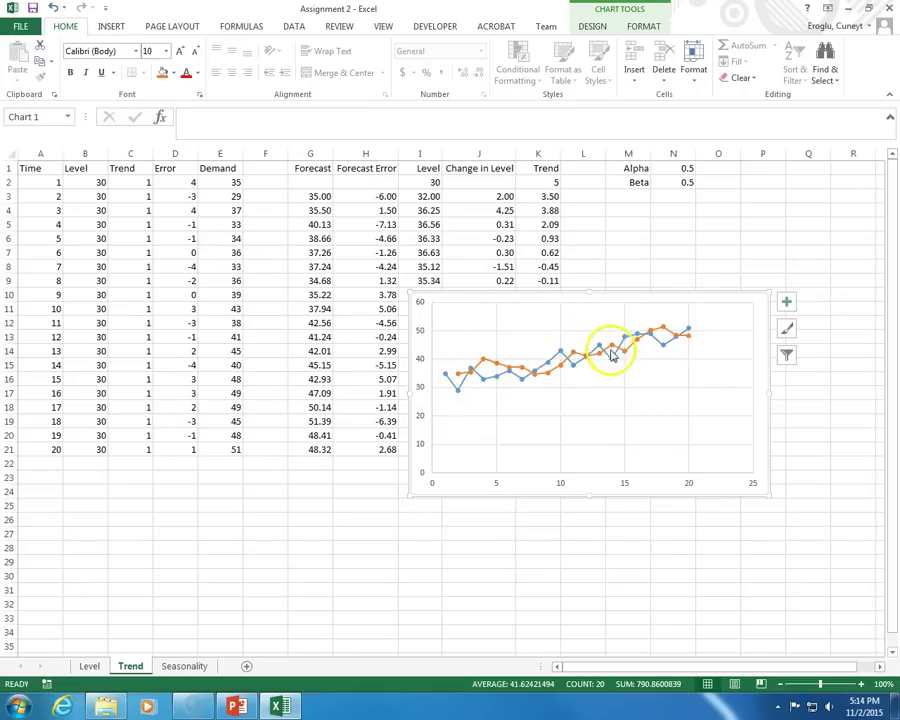
mouse_move(686, 344)
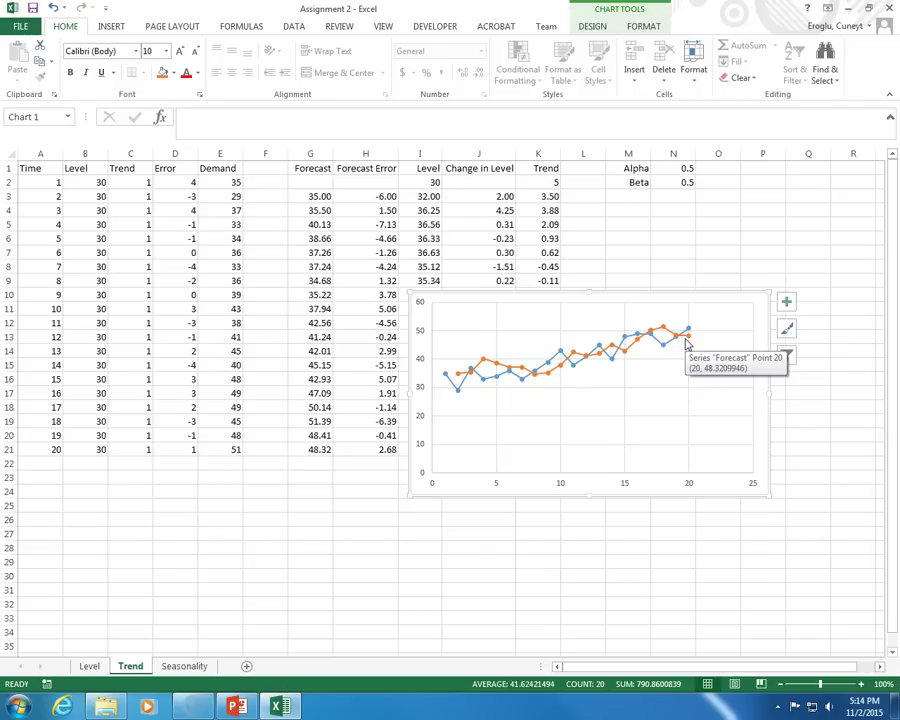
- Try an Alpha of 0.8 in N1 to test the forecast's response
click(683, 169)
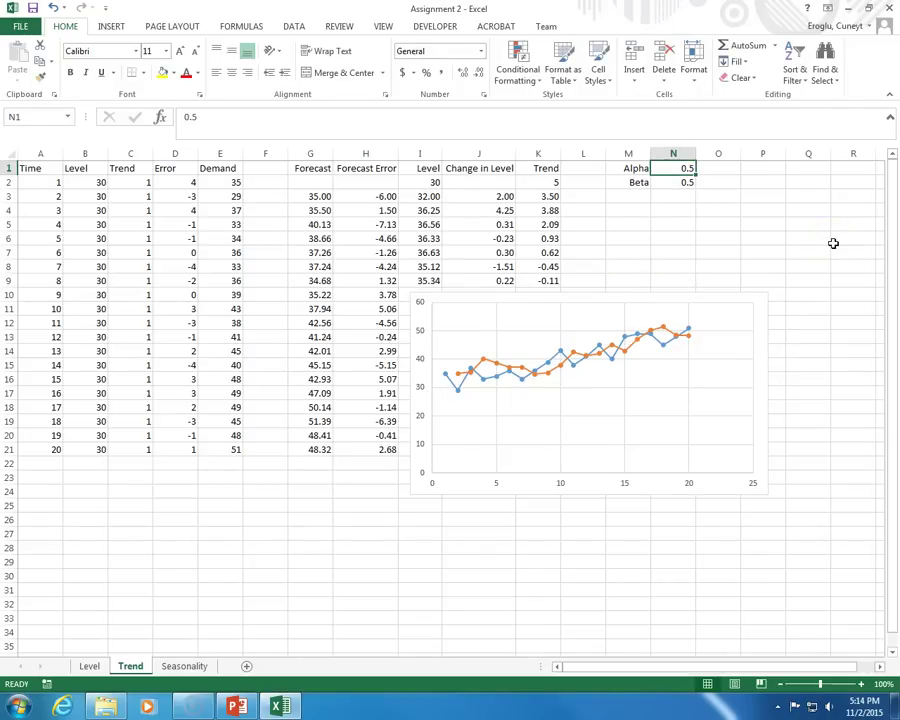
text(.)
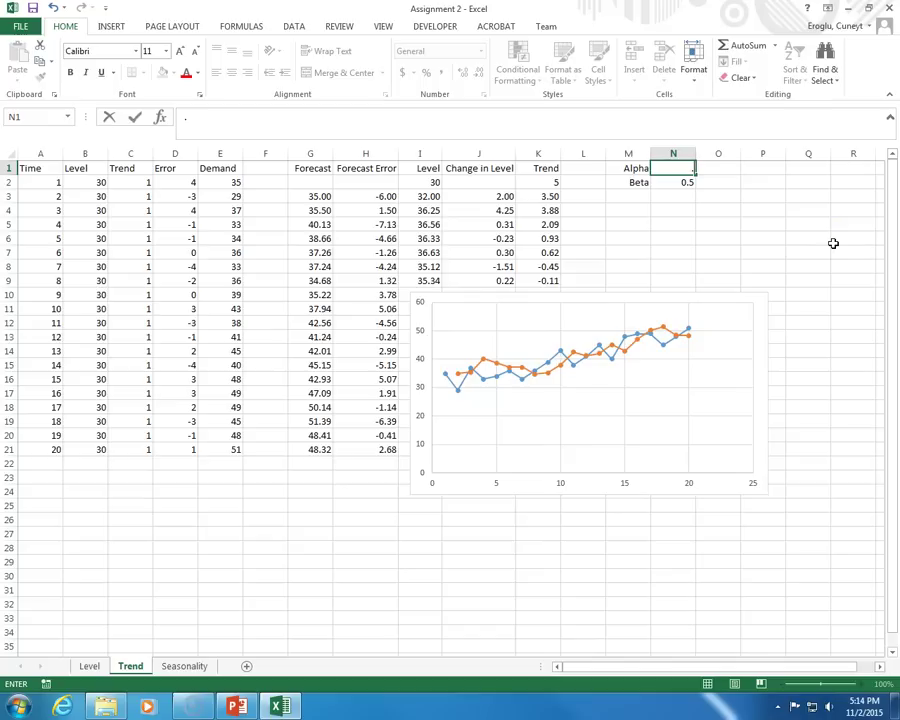
text(8)
key(Return)
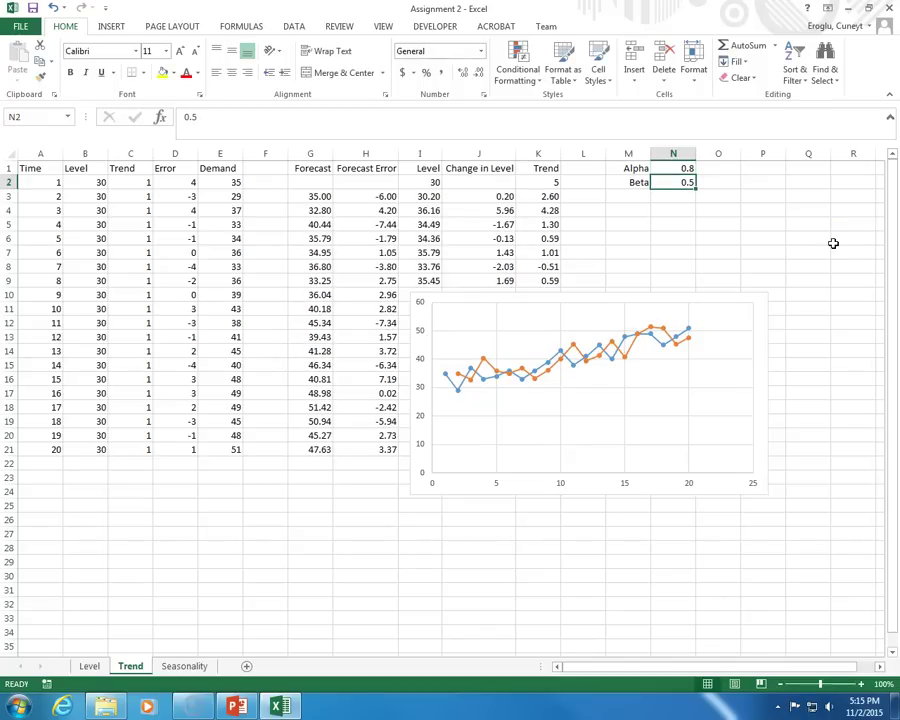
- Try low smoothing constants by setting Alpha in N1 to 0.2 and Beta in N2 to 0.2
click(680, 169)
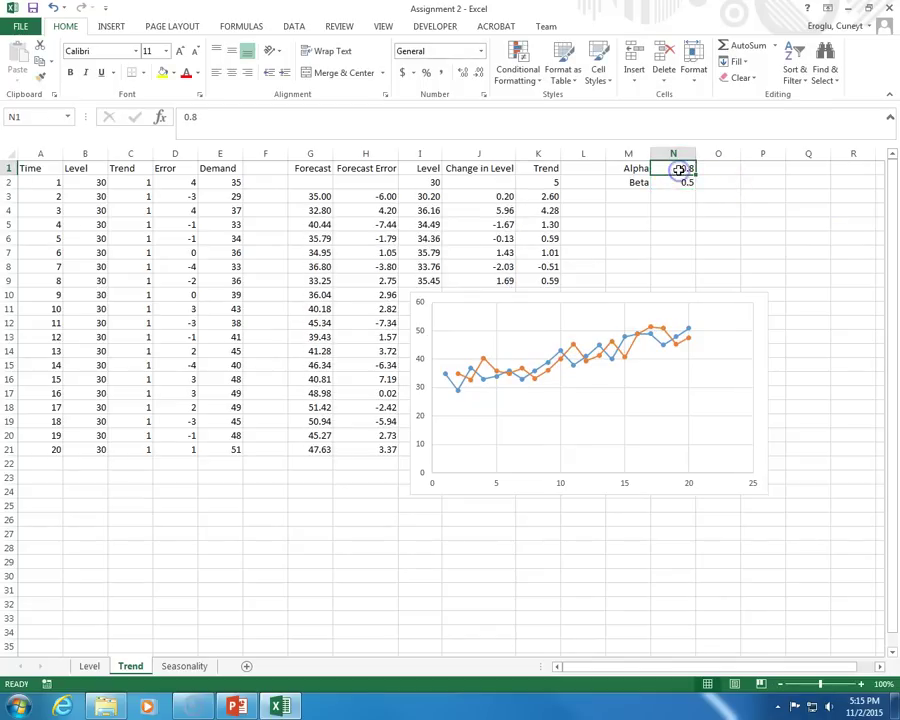
text(.2)
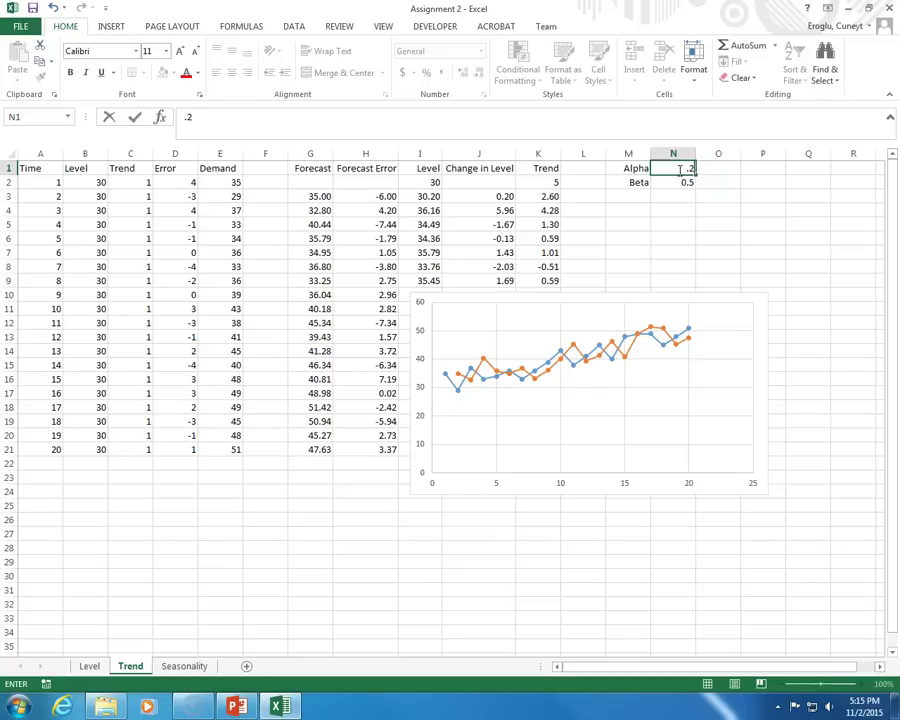
key(Return)
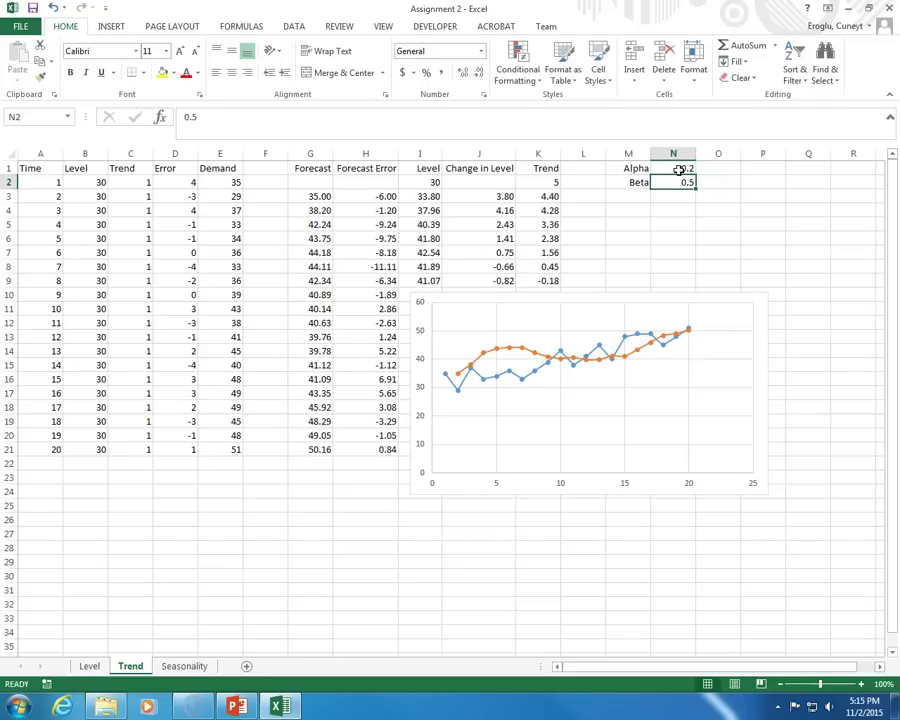
click(673, 185)
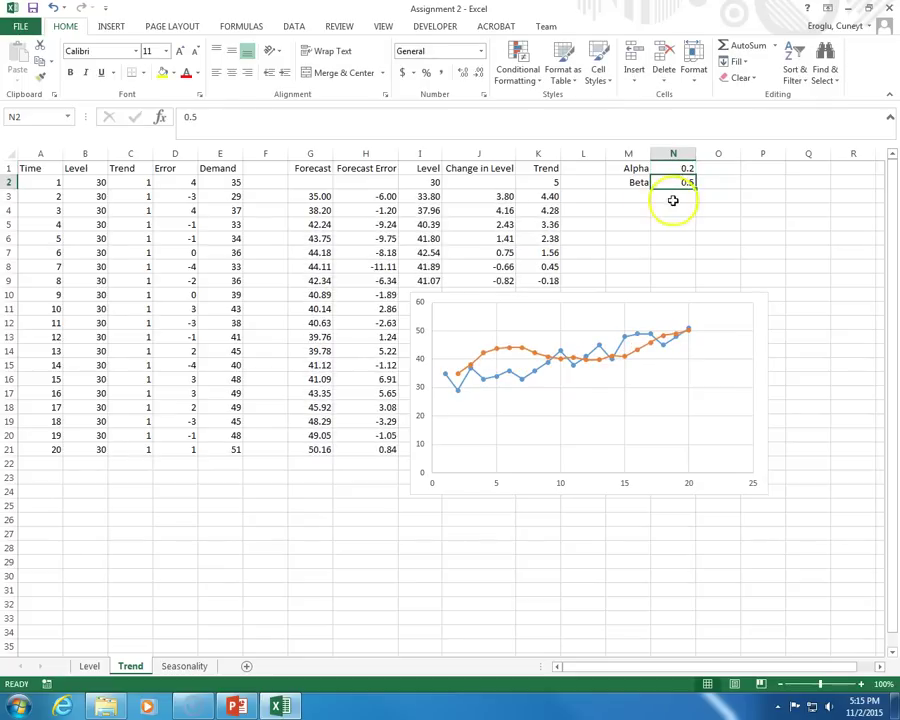
text(.2)
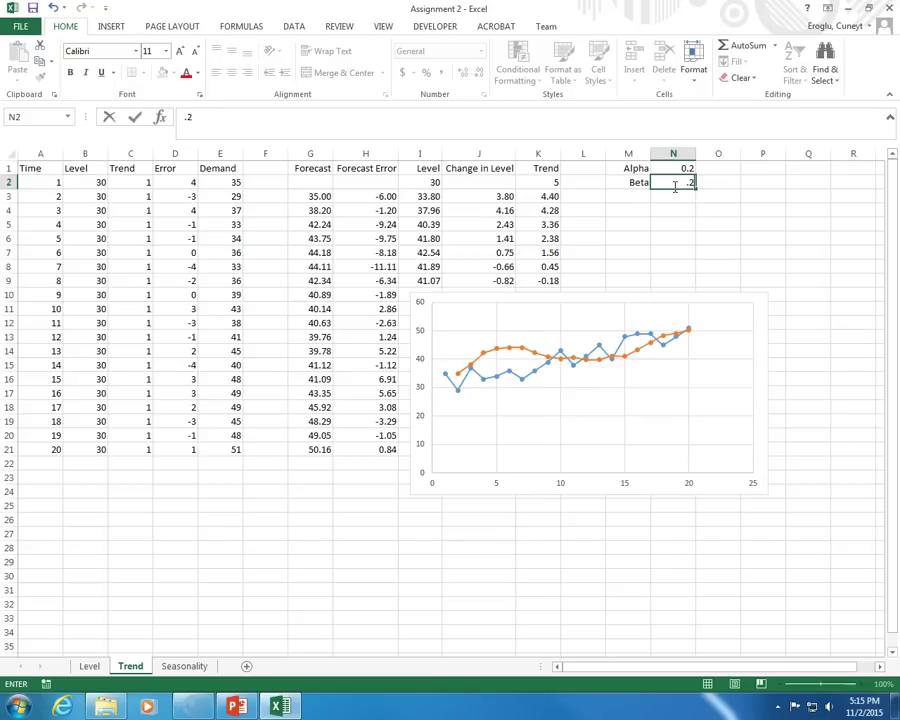
key(Return)
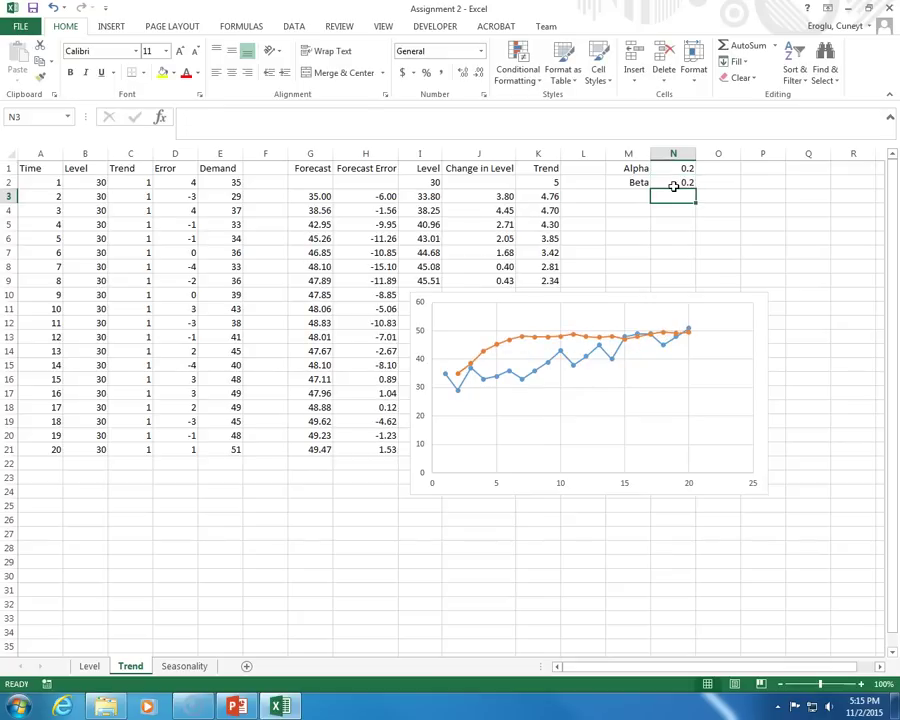
- Set Beta in N2 to 0.8, and set Alpha in N1 to 0.8 as well
click(670, 184)
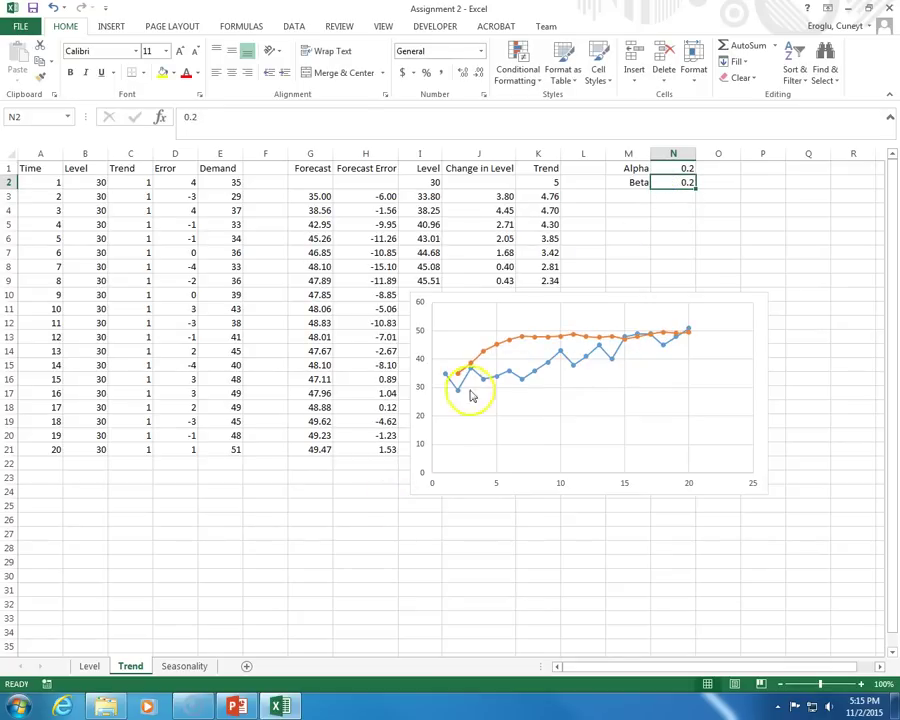
text(.8)
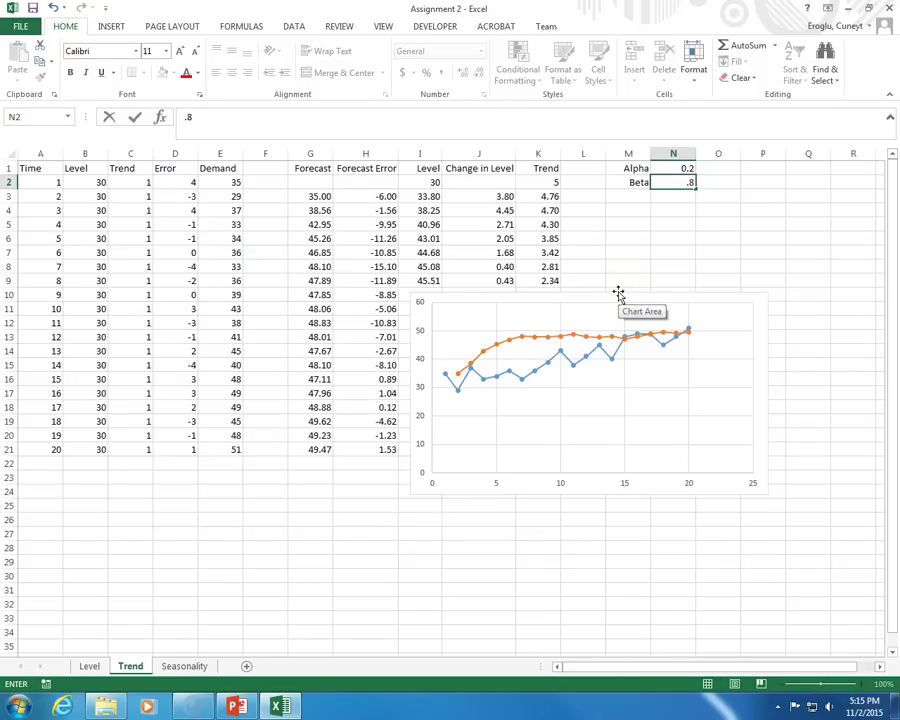
key(Return)
key(Up)
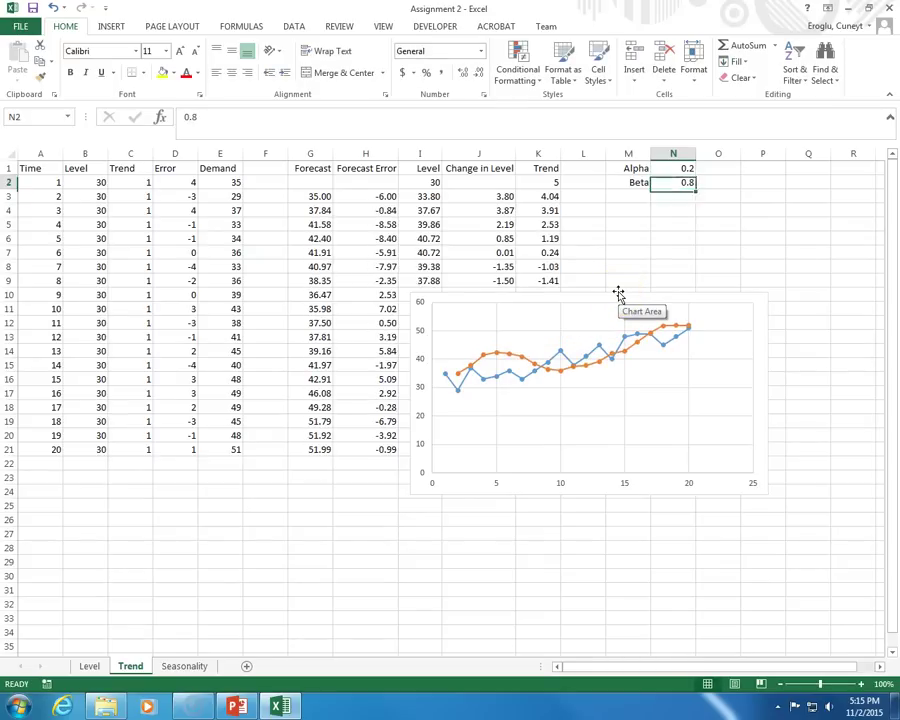
key(Up)
text(.)
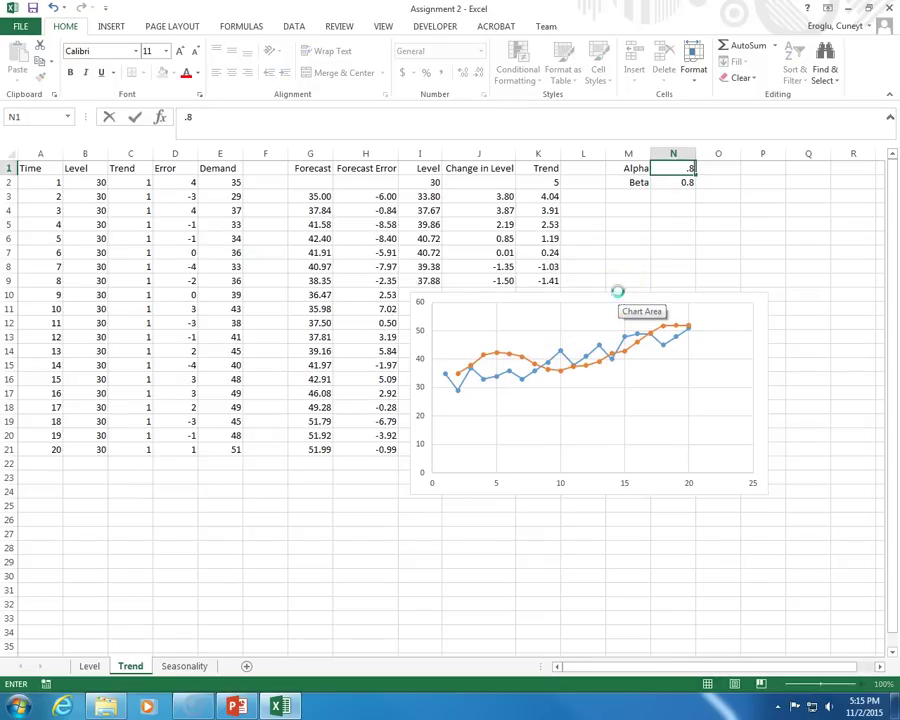
text(8)
key(Return)
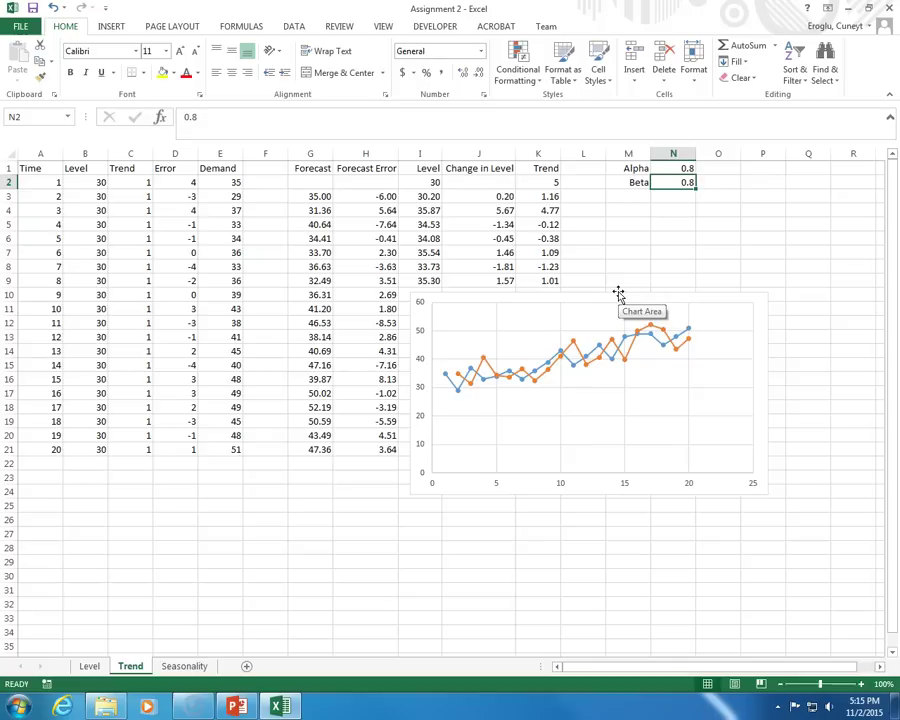
click(642, 250)
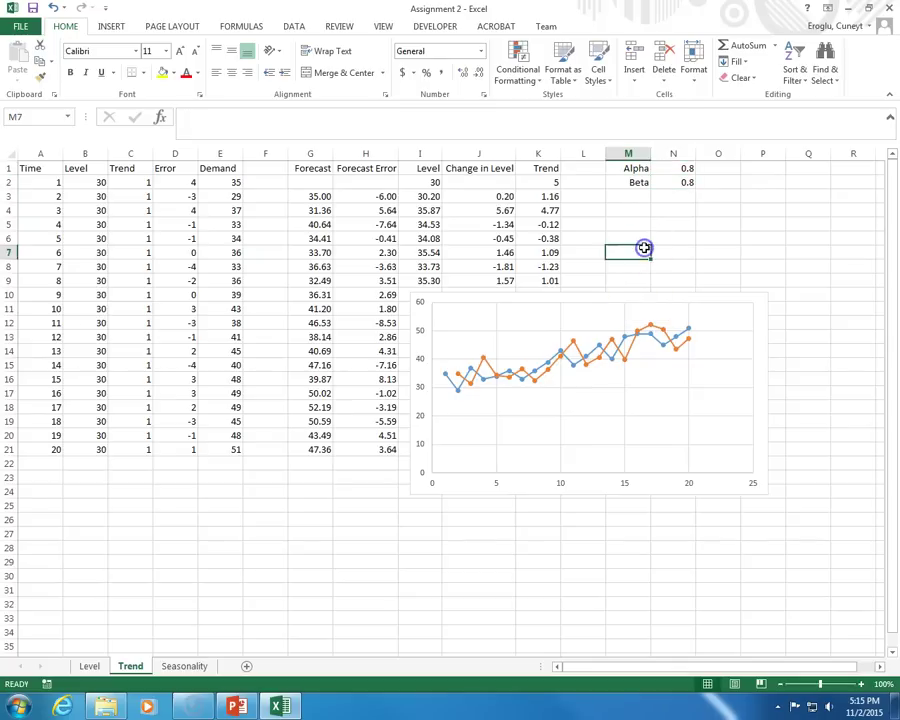